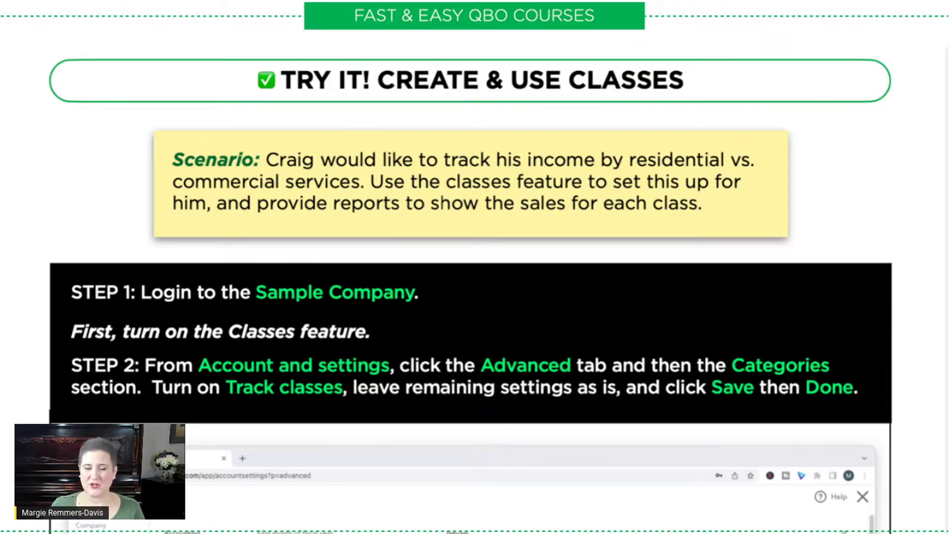
{"action": "key", "text": "Right"}
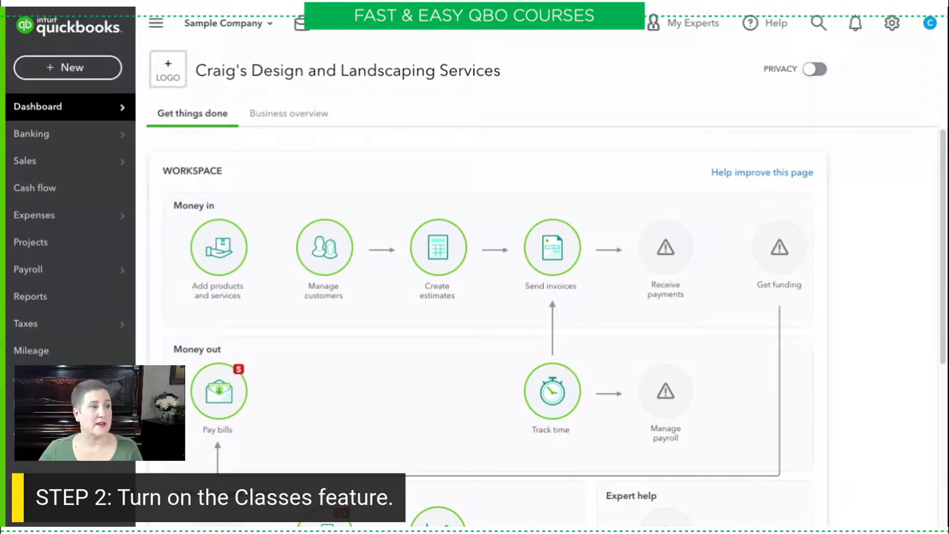
Step: Open the Advanced section of the company's Account and Settings
{"action": "left_click", "coordinate": [894, 23]}
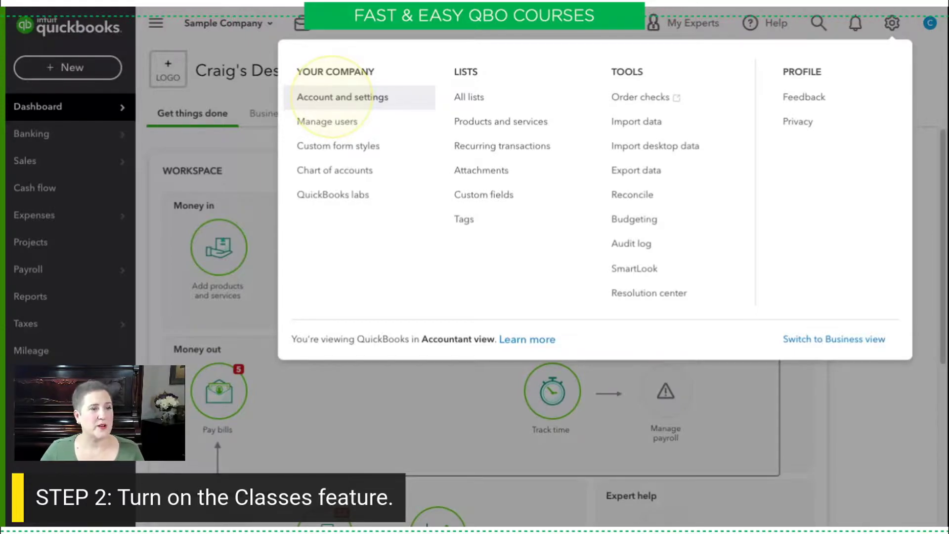
{"action": "left_click", "coordinate": [428, 104]}
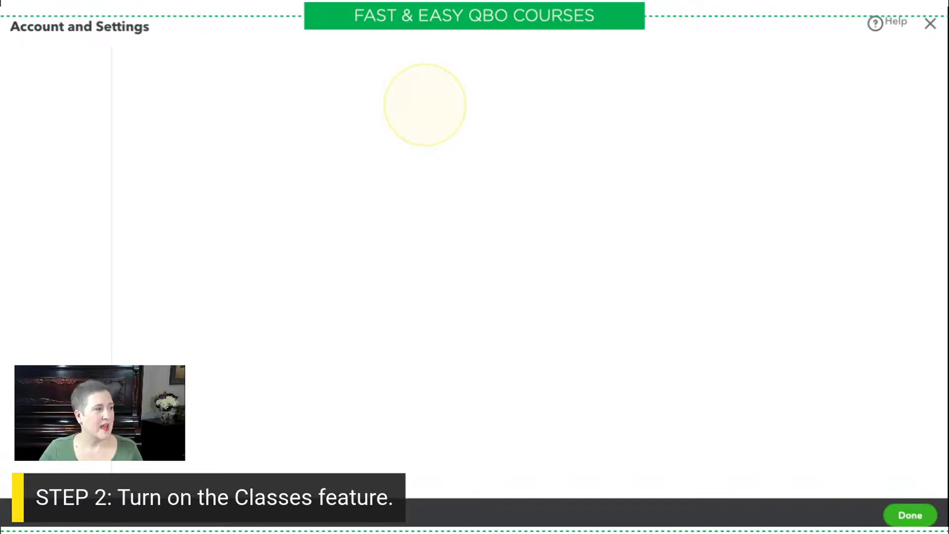
{"action": "left_click", "coordinate": [211, 117]}
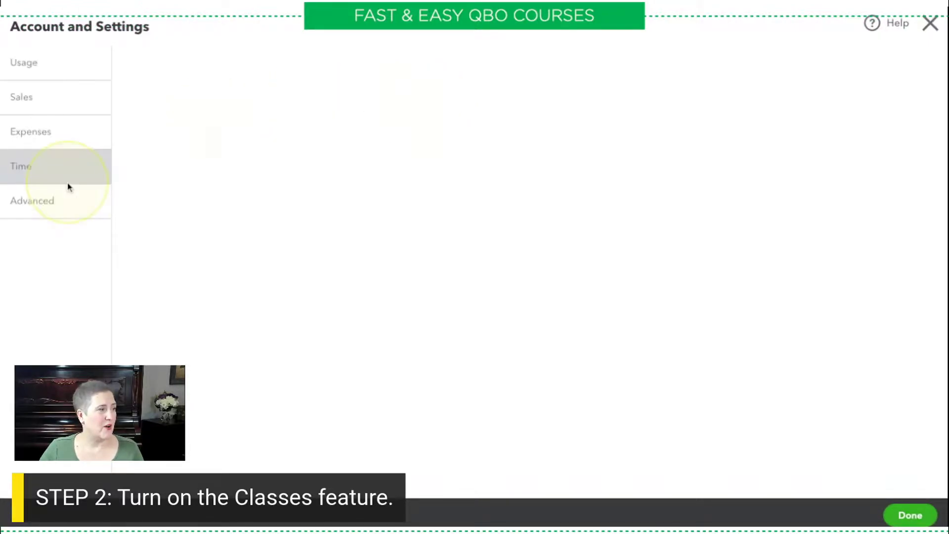
{"action": "left_click", "coordinate": [60, 216]}
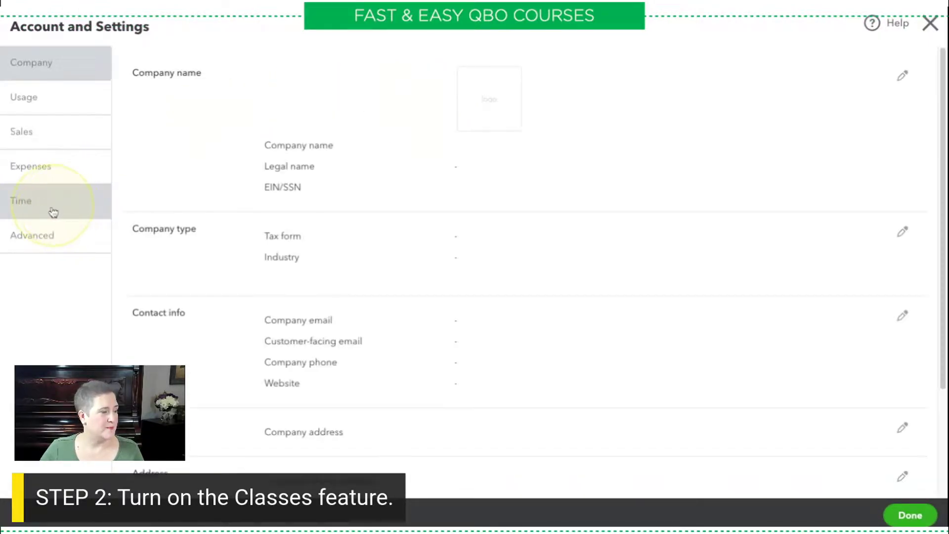
{"action": "left_click", "coordinate": [53, 241]}
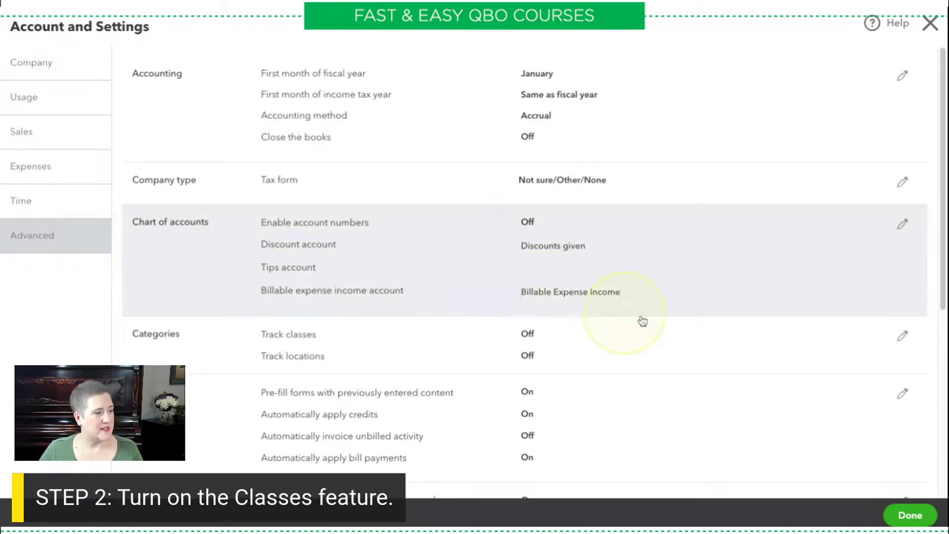
Step: Turn on Track classes under Categories, keep classes assigned one to each row in transaction, save, and close the settings
{"action": "left_click", "coordinate": [499, 359]}
{"action": "left_click", "coordinate": [206, 353]}
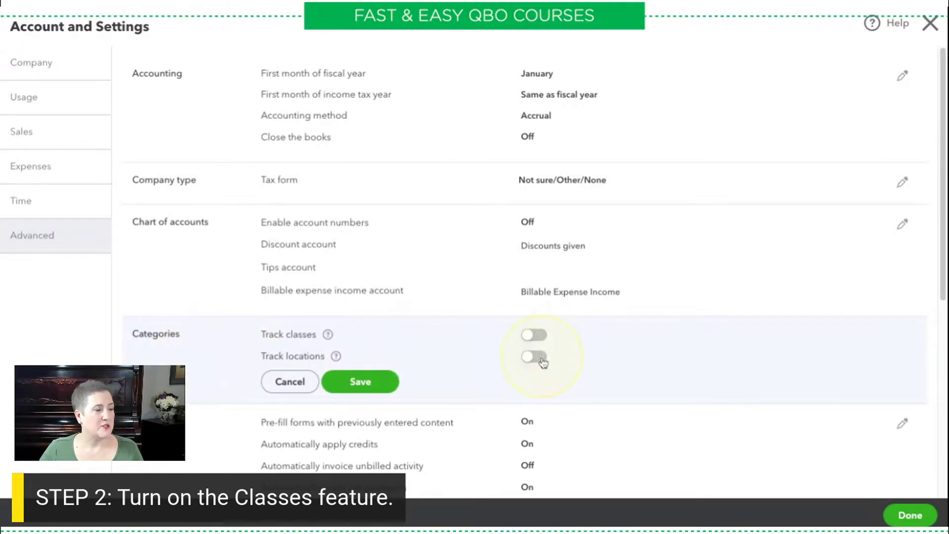
{"action": "left_click", "coordinate": [533, 334]}
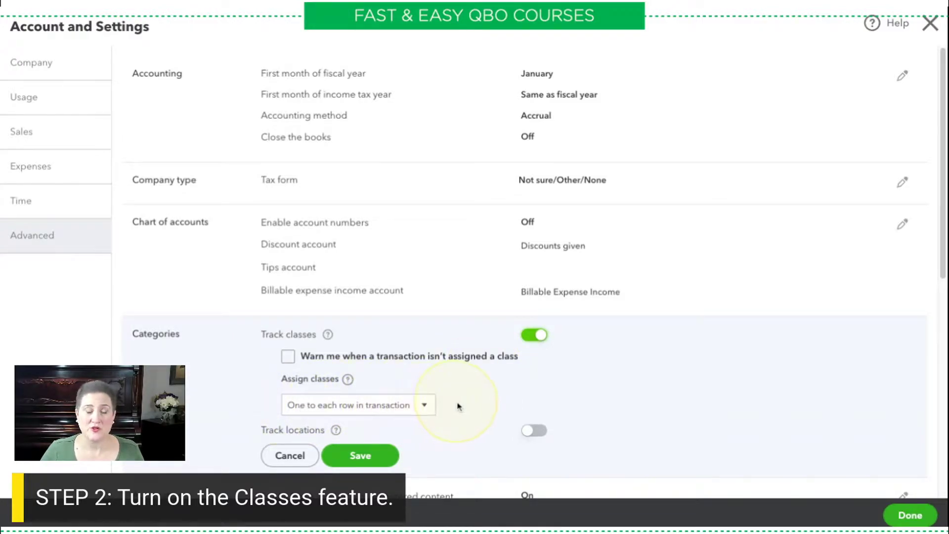
{"action": "left_click", "coordinate": [423, 406]}
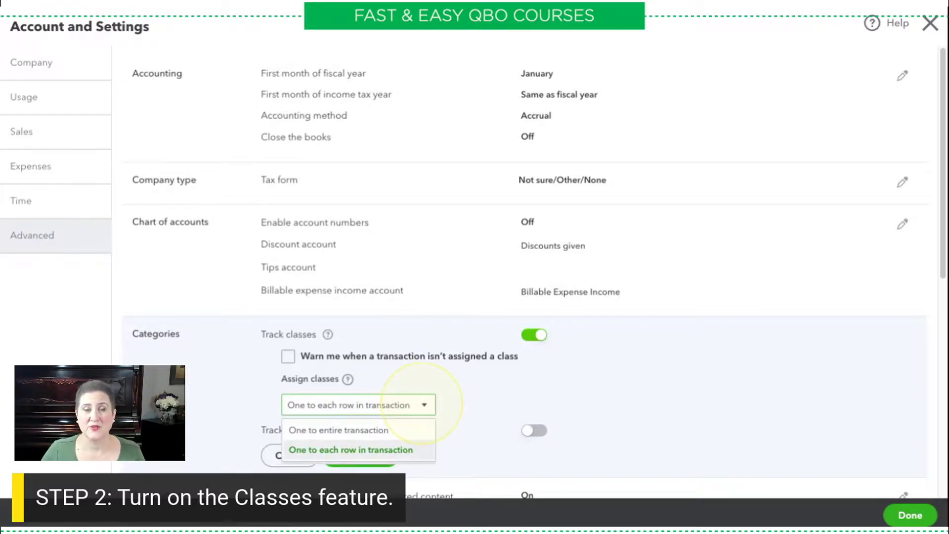
{"action": "left_click", "coordinate": [566, 395]}
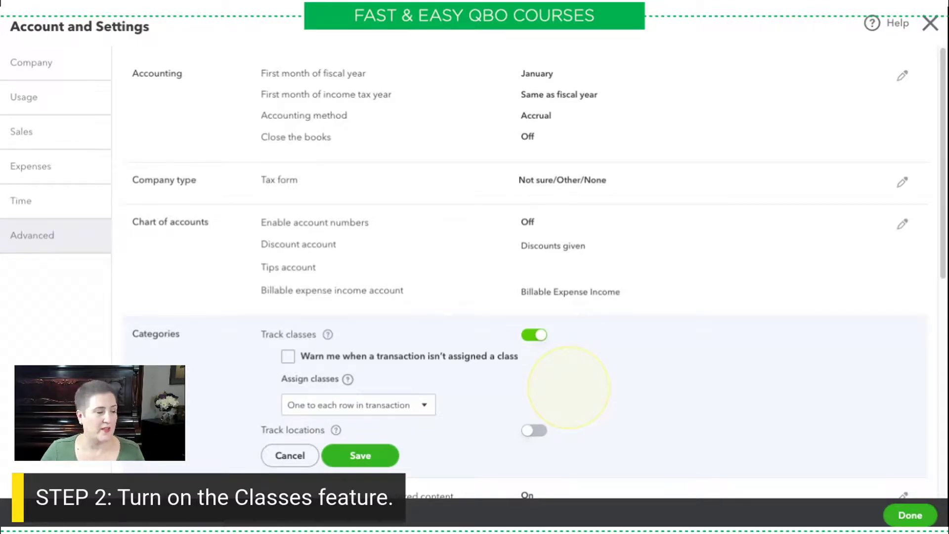
{"action": "left_click", "coordinate": [371, 463]}
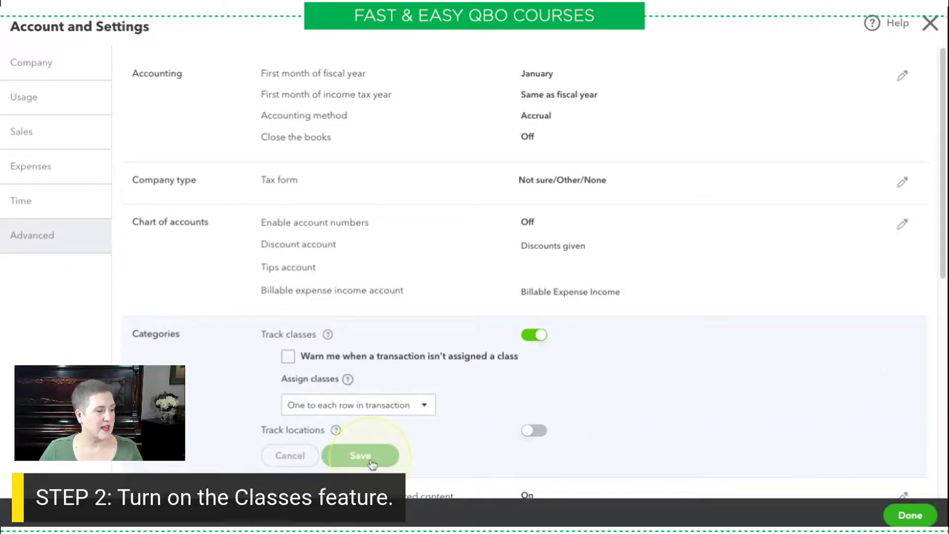
{"action": "left_click", "coordinate": [910, 515]}
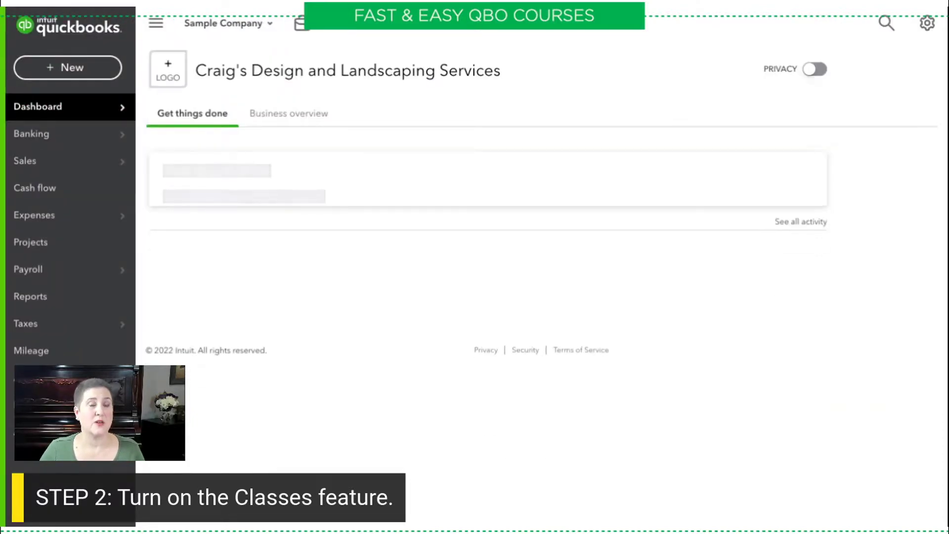
Step: Open the Classes list from the company's overview of all lists
{"action": "left_click", "coordinate": [928, 23]}
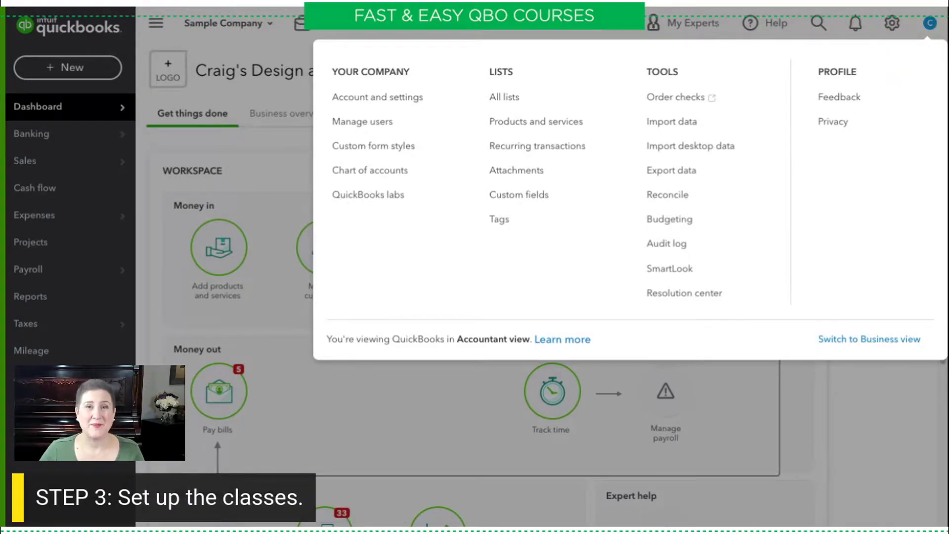
{"action": "key", "text": "Escape"}
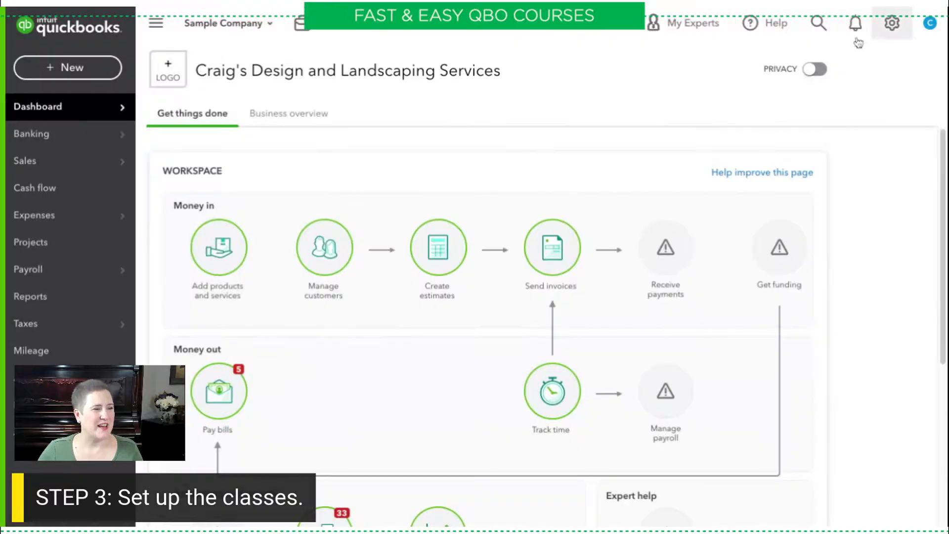
{"action": "left_click", "coordinate": [892, 24]}
{"action": "left_click", "coordinate": [467, 97]}
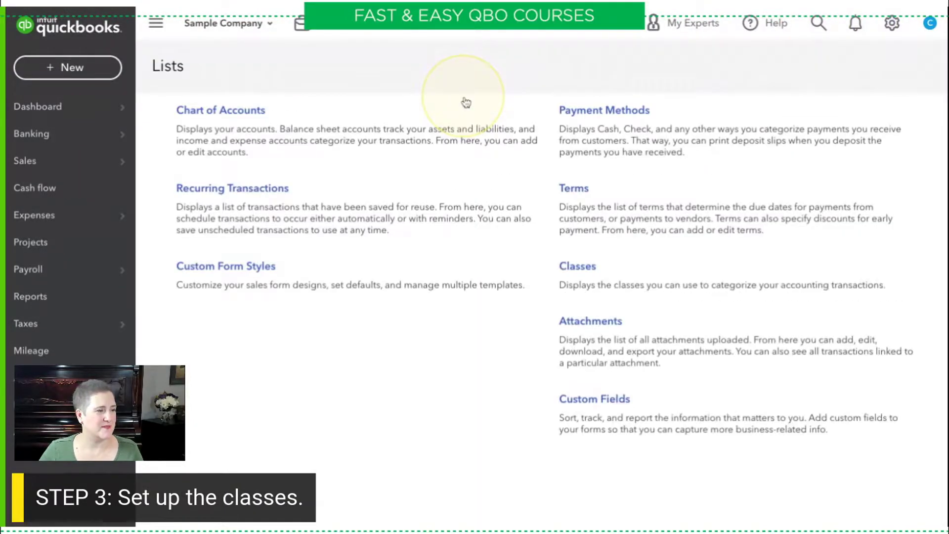
{"action": "left_click", "coordinate": [584, 267]}
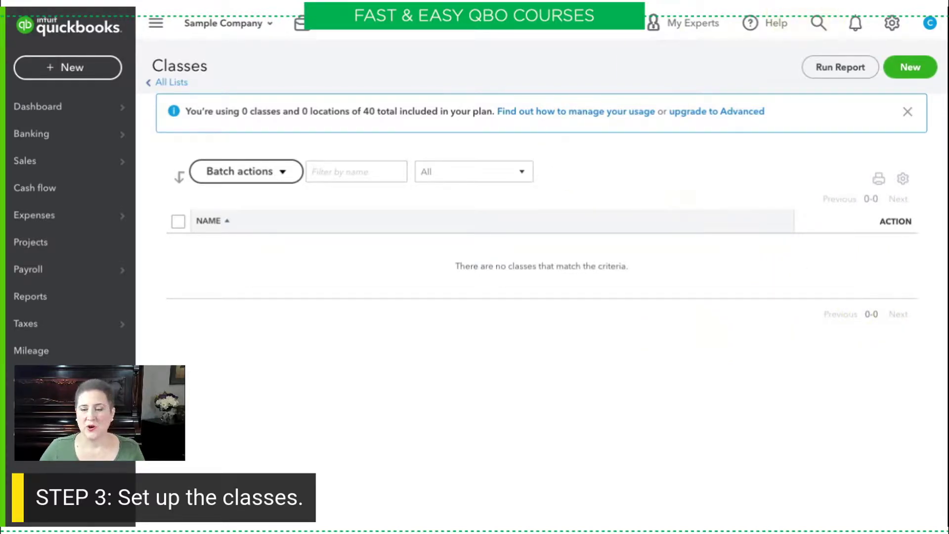
Step: Create and save a new class named Residential
{"action": "left_click", "coordinate": [909, 67]}
{"action": "left_click", "coordinate": [445, 243]}
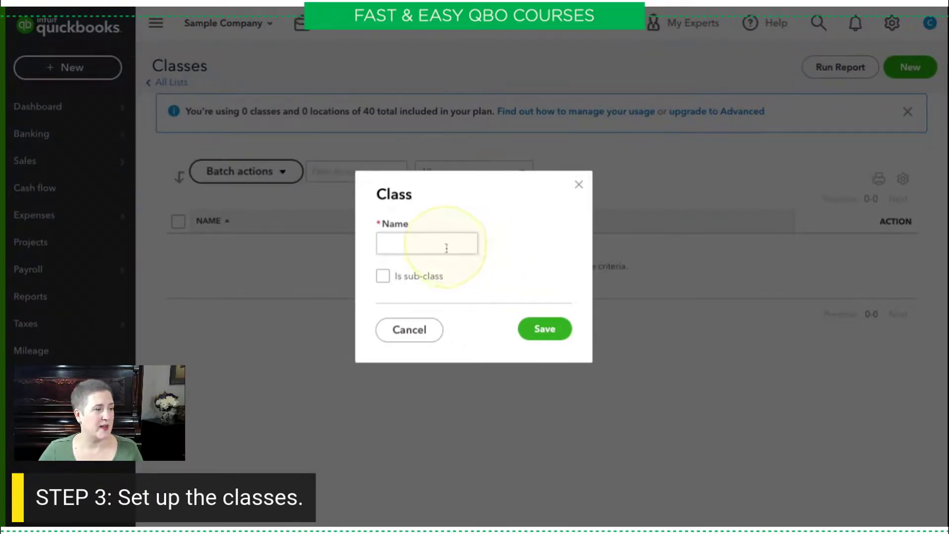
{"action": "type", "text": "Resi"}
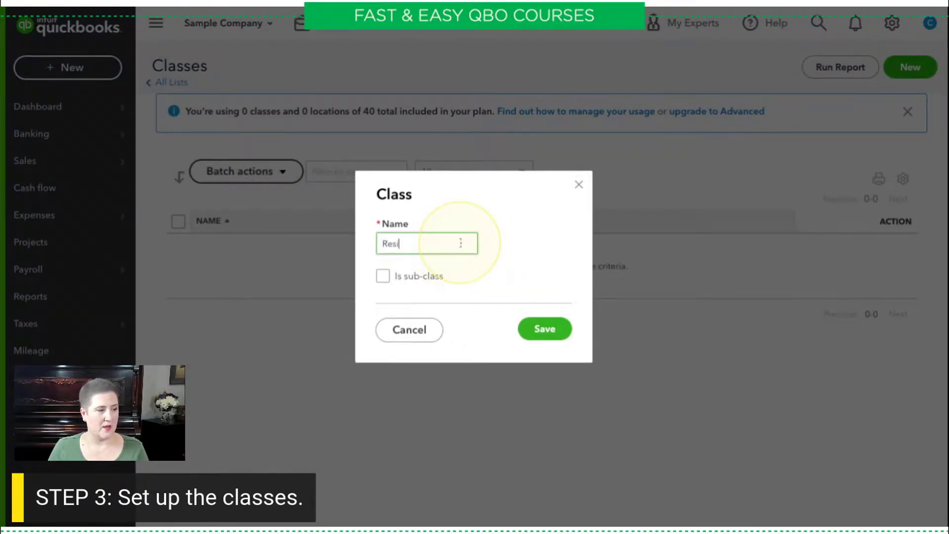
{"action": "type", "text": "dential"}
{"action": "key", "text": "Return"}
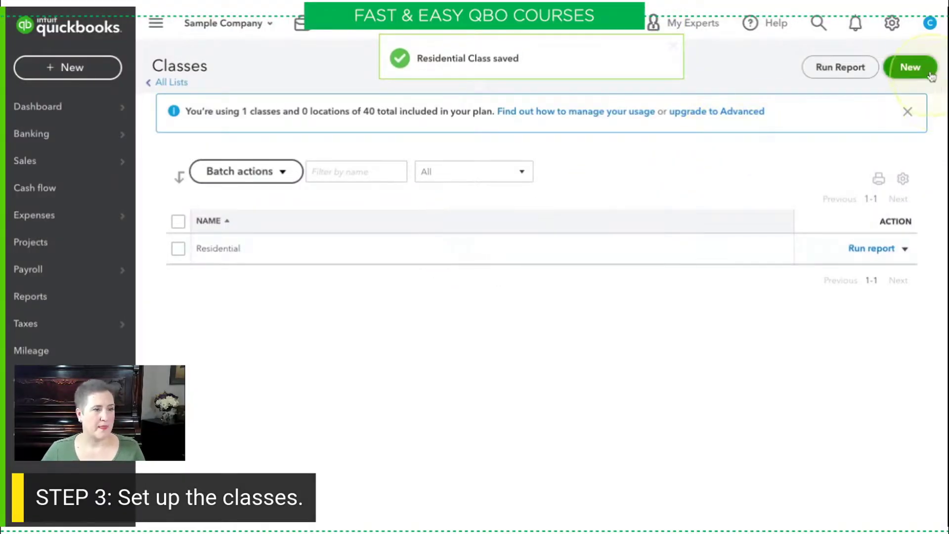
Step: Add a second class named Commercial and save it
{"action": "left_click", "coordinate": [918, 69]}
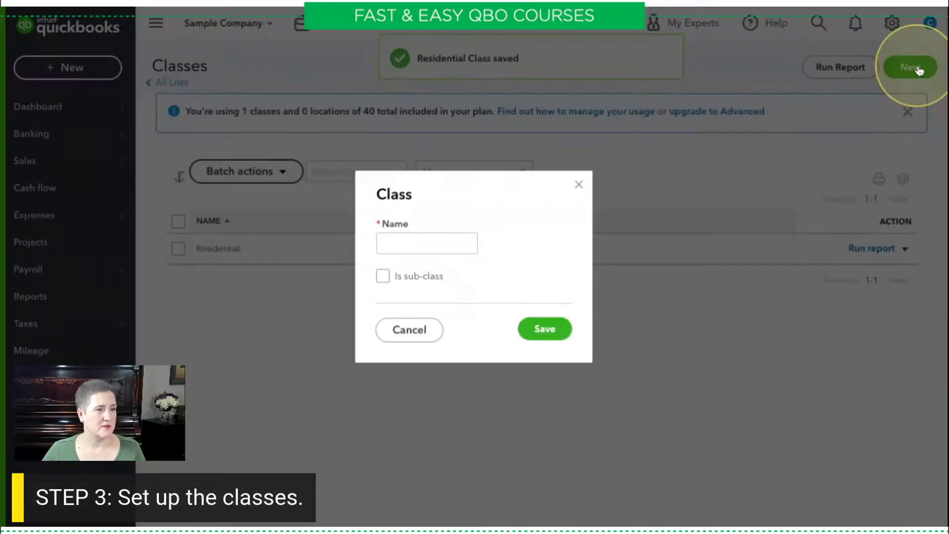
{"action": "left_click", "coordinate": [404, 239]}
{"action": "type", "text": "Commercial"}
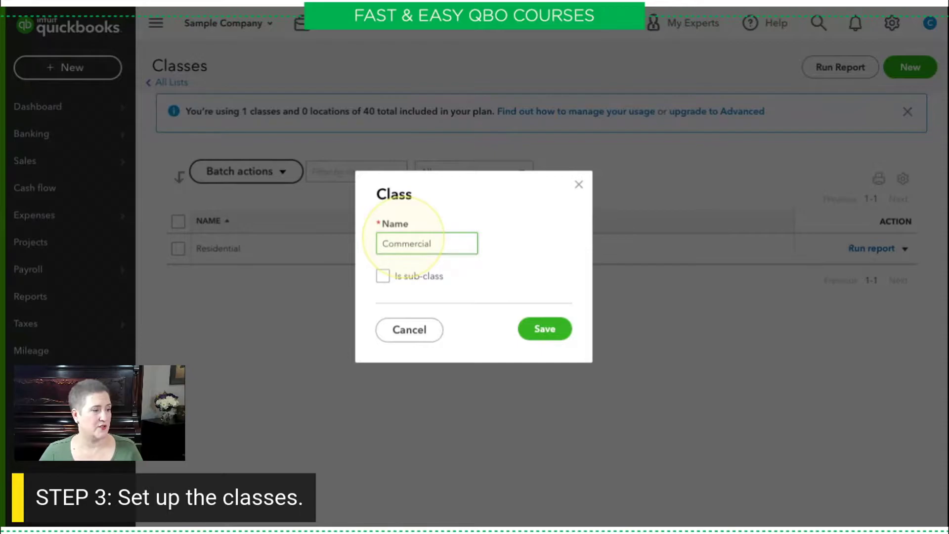
{"action": "left_click", "coordinate": [546, 329]}
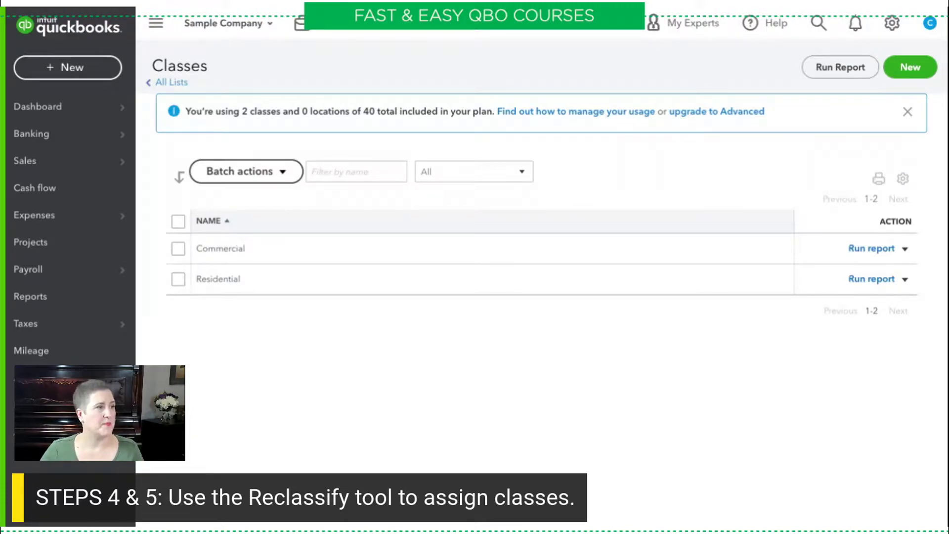
Step: Open the accountant tool Reclassify Transactions and set the start of its date range to 01/01/2021
{"action": "left_click", "coordinate": [354, 29]}
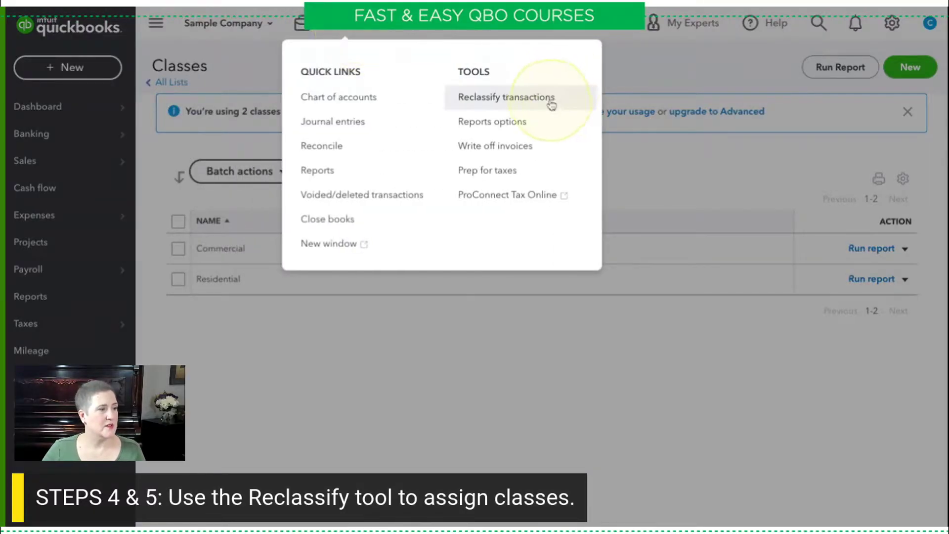
{"action": "left_click", "coordinate": [526, 98]}
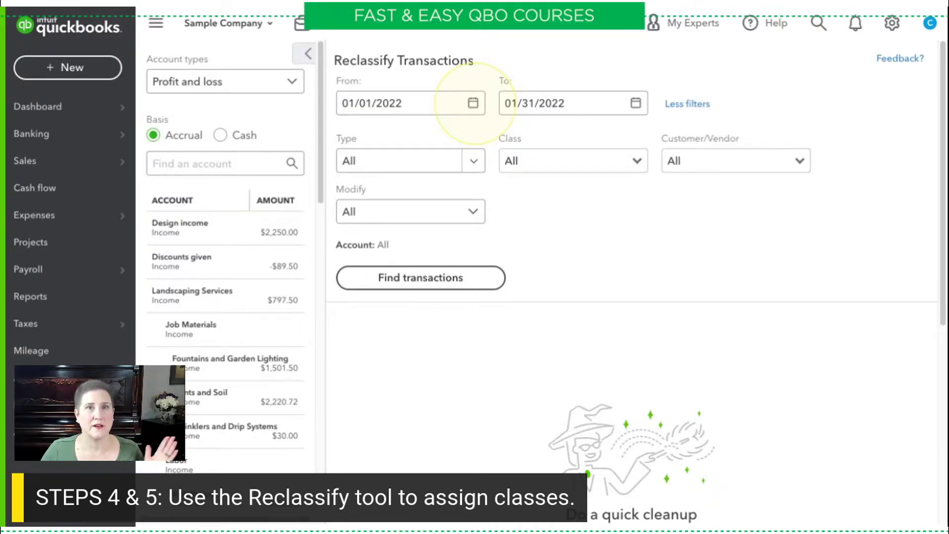
{"action": "left_click", "coordinate": [473, 103]}
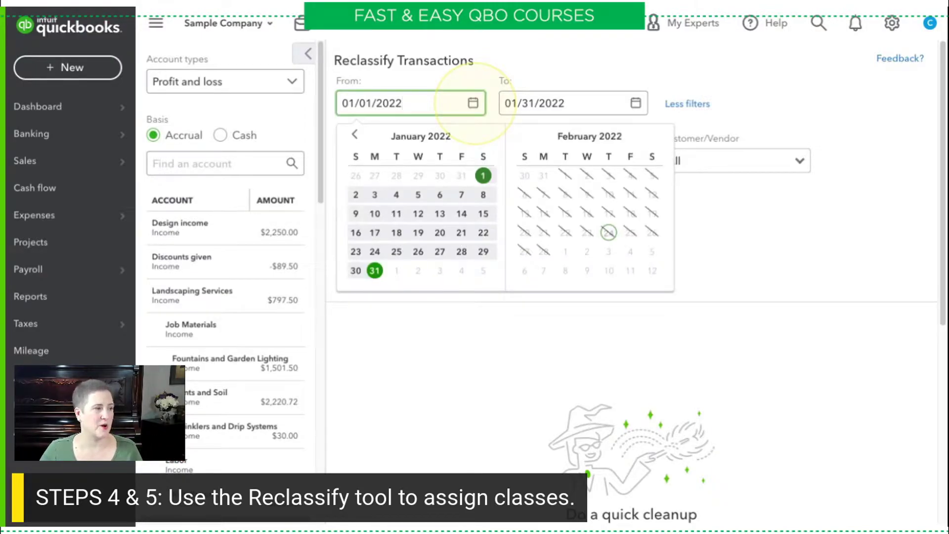
{"action": "left_click", "coordinate": [354, 134]}
{"action": "left_click", "coordinate": [355, 135]}
{"action": "left_click", "coordinate": [355, 135]}
{"action": "left_click", "coordinate": [354, 134]}
{"action": "left_click", "coordinate": [354, 134]}
{"action": "left_click", "coordinate": [354, 134]}
{"action": "left_click", "coordinate": [355, 134]}
{"action": "left_click", "coordinate": [355, 135]}
{"action": "left_click", "coordinate": [354, 134]}
{"action": "left_click", "coordinate": [354, 134]}
{"action": "left_click", "coordinate": [355, 135]}
{"action": "left_click", "coordinate": [354, 135]}
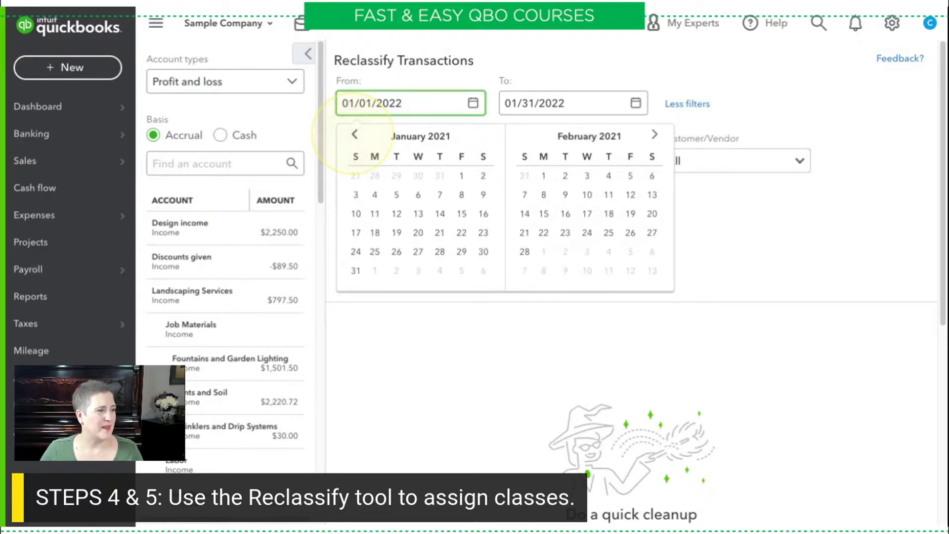
{"action": "left_click", "coordinate": [462, 177]}
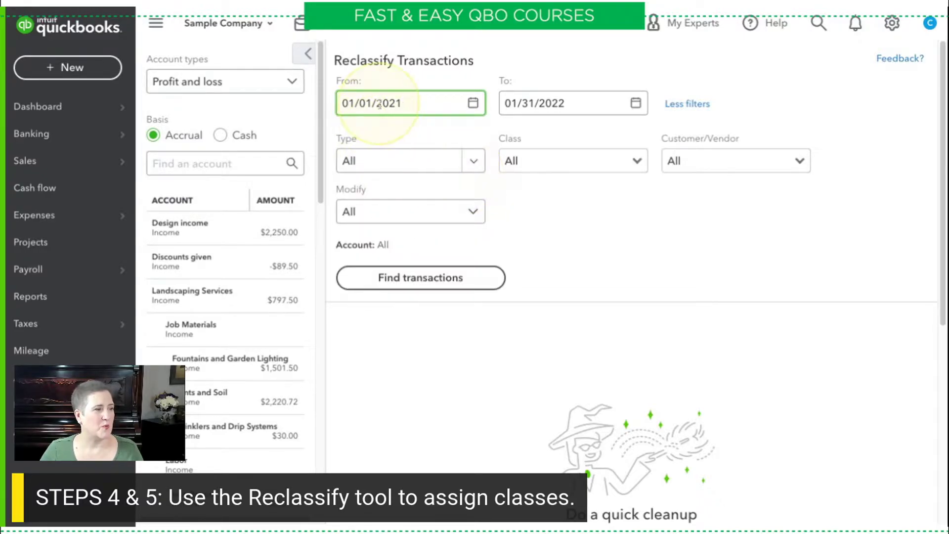
Step: Set the end of the date range to 02/24/2022 and find the matching transactions
{"action": "left_click", "coordinate": [636, 105]}
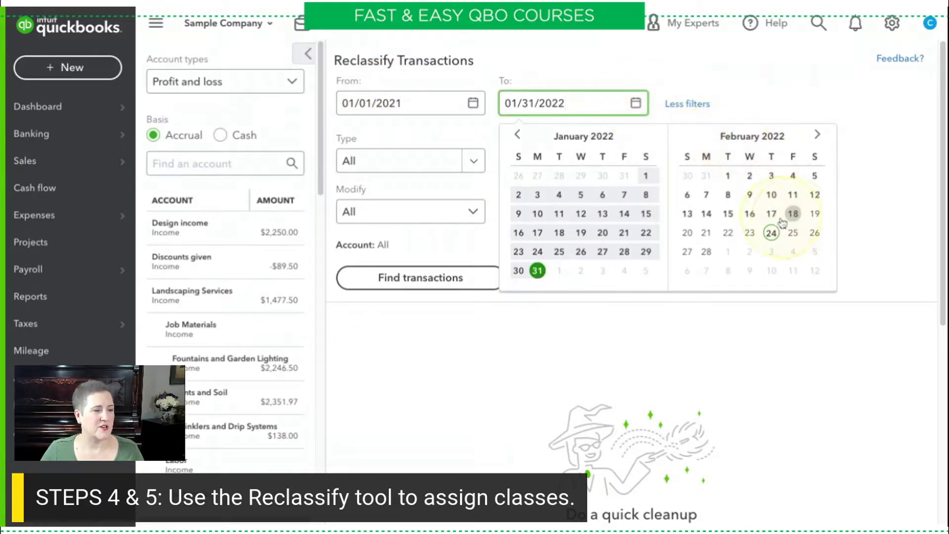
{"action": "left_click", "coordinate": [772, 234]}
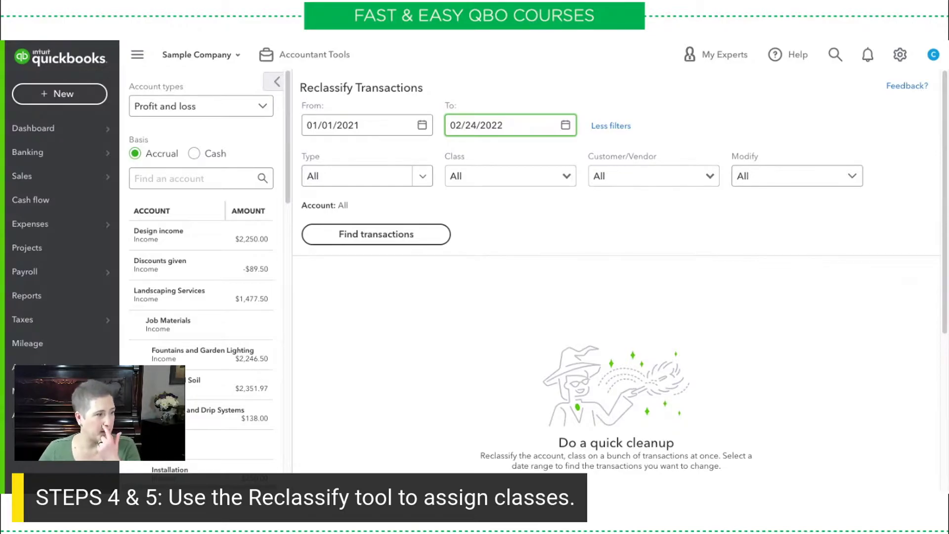
{"action": "left_click", "coordinate": [388, 234]}
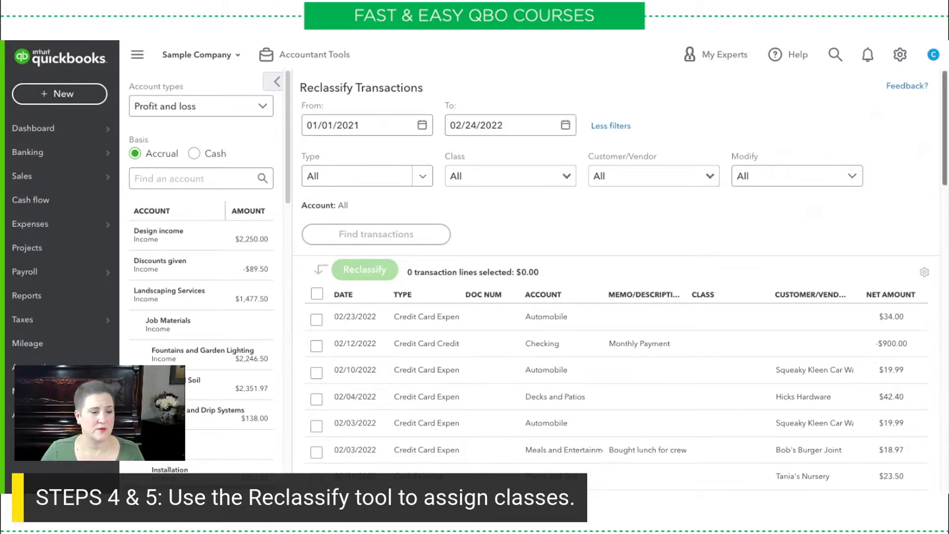
Step: Sort the found transactions by customer/vendor and look through the customer invoice lines
{"action": "left_click", "coordinate": [842, 300]}
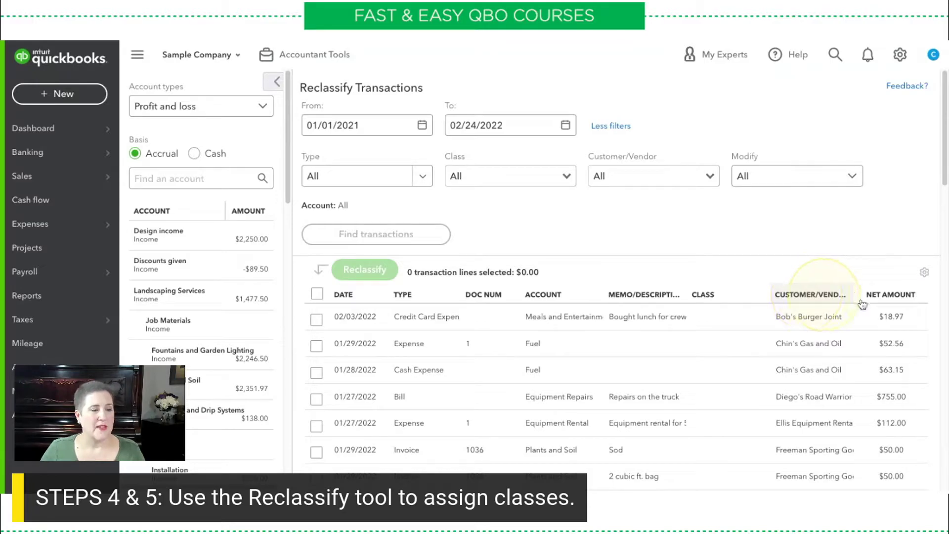
{"action": "scroll", "coordinate": [932, 114], "scroll_direction": "down", "scroll_amount": 3}
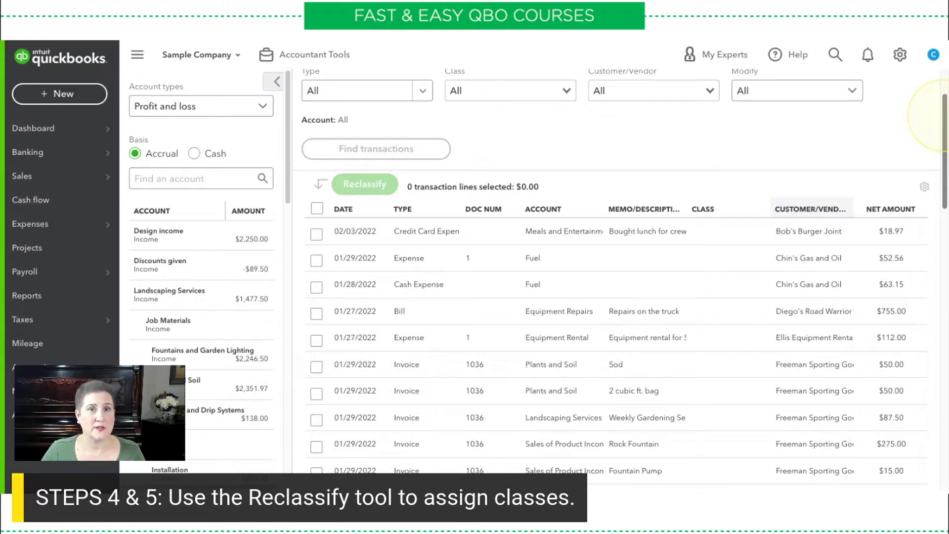
{"action": "scroll", "coordinate": [935, 115], "scroll_direction": "down", "scroll_amount": 1}
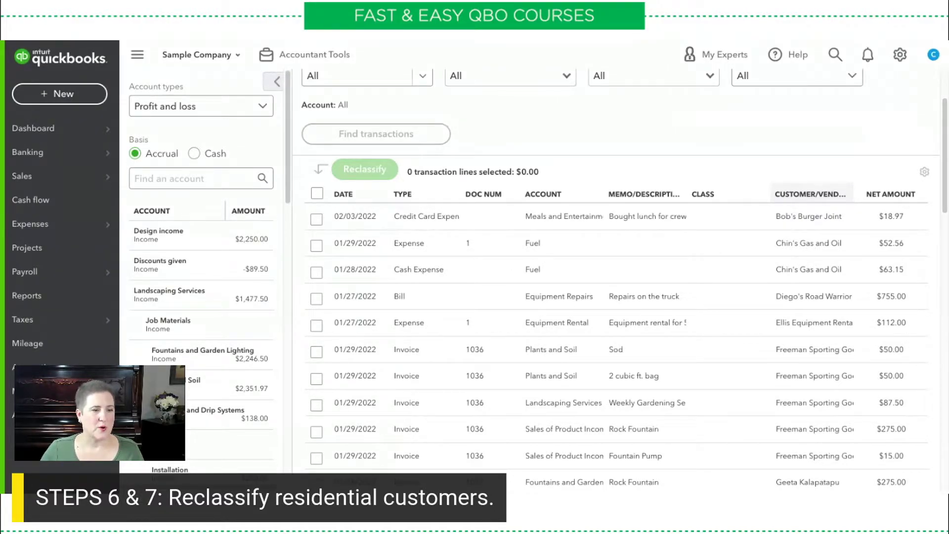
{"action": "scroll", "coordinate": [941, 185], "scroll_direction": "down", "scroll_amount": 3}
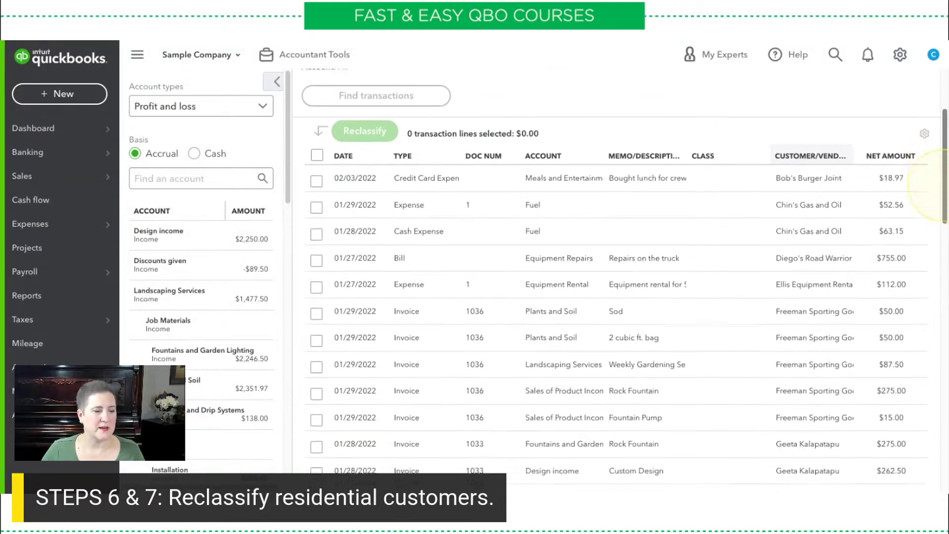
{"action": "scroll", "coordinate": [935, 186], "scroll_direction": "down", "scroll_amount": 5}
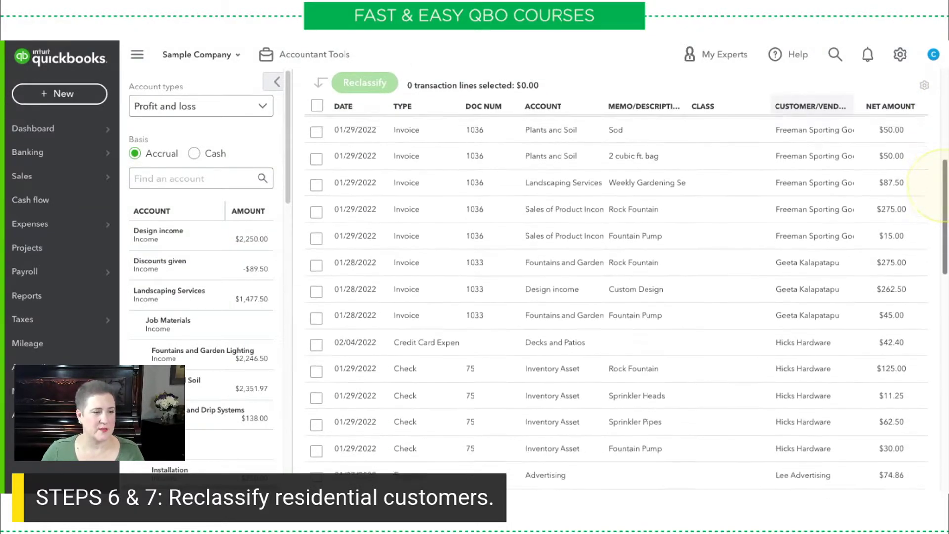
{"action": "left_click", "coordinate": [316, 213]}
{"action": "left_click", "coordinate": [316, 240]}
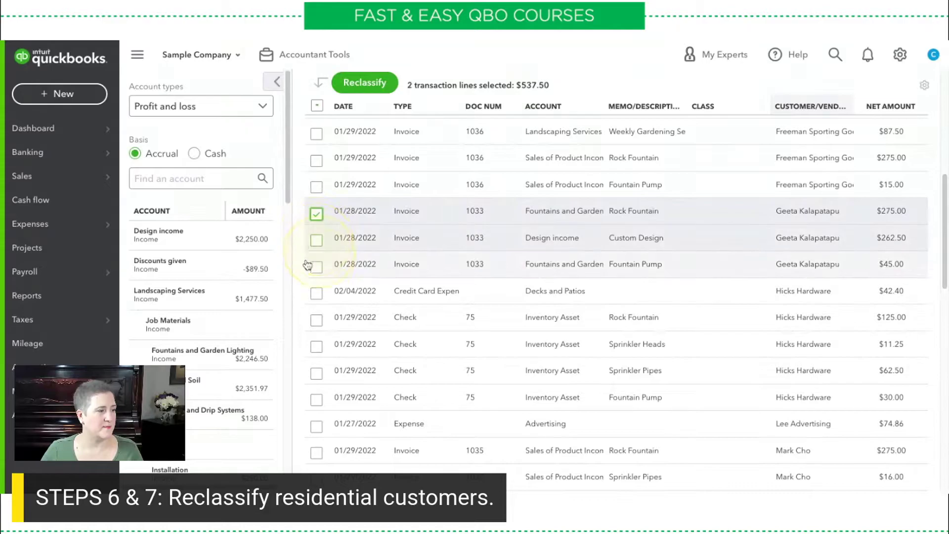
{"action": "left_click", "coordinate": [316, 267]}
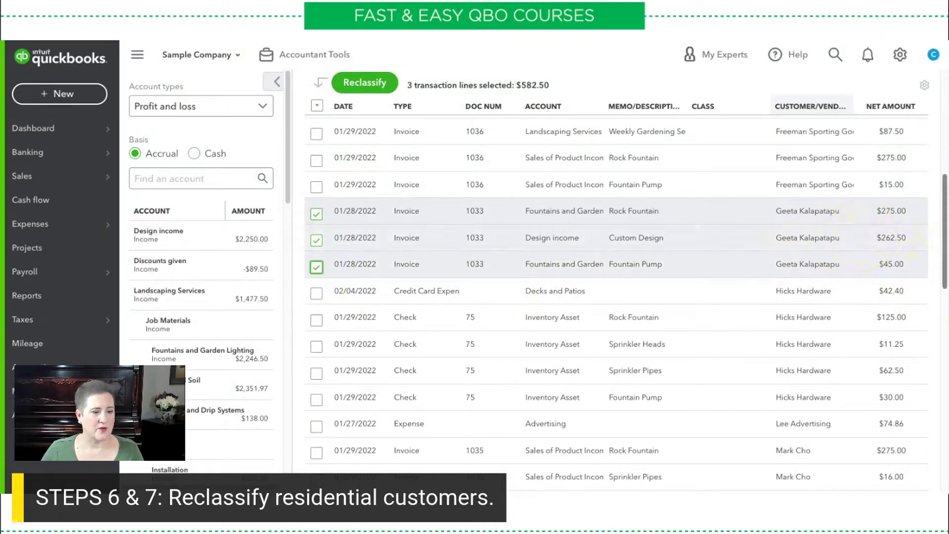
{"action": "scroll", "coordinate": [934, 185], "scroll_direction": "down", "scroll_amount": 5}
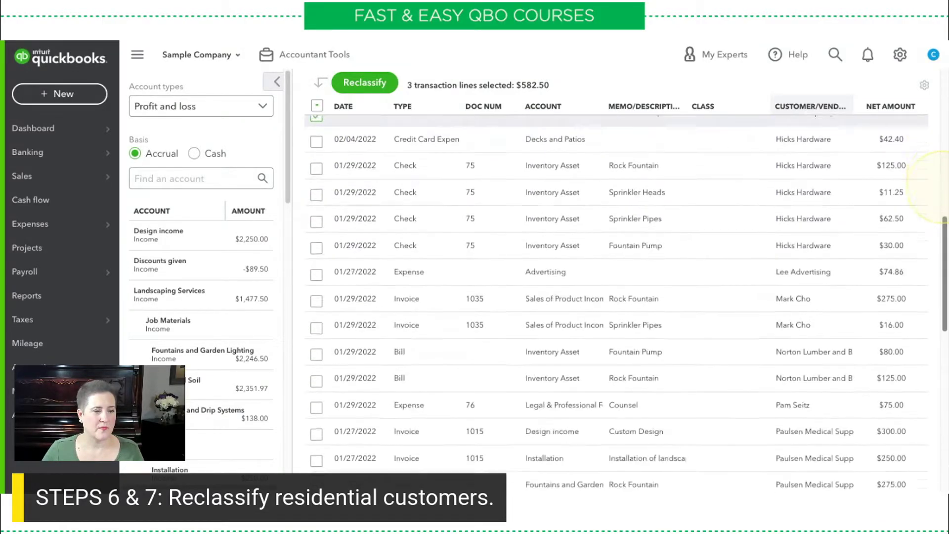
{"action": "left_click", "coordinate": [317, 219]}
{"action": "left_click", "coordinate": [317, 245]}
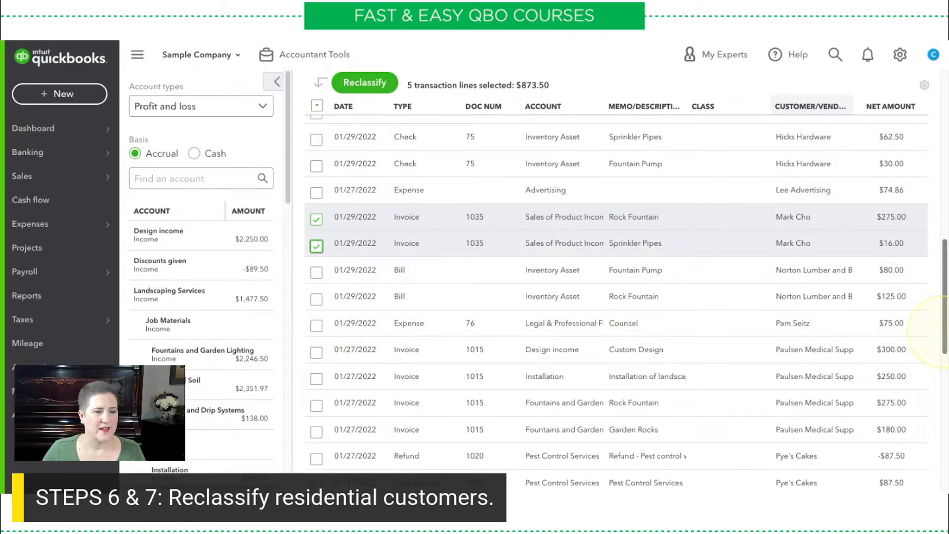
Step: Limit the transaction type to Invoice and find the matching transactions
{"action": "scroll", "coordinate": [645, 250], "scroll_direction": "up", "scroll_amount": 10}
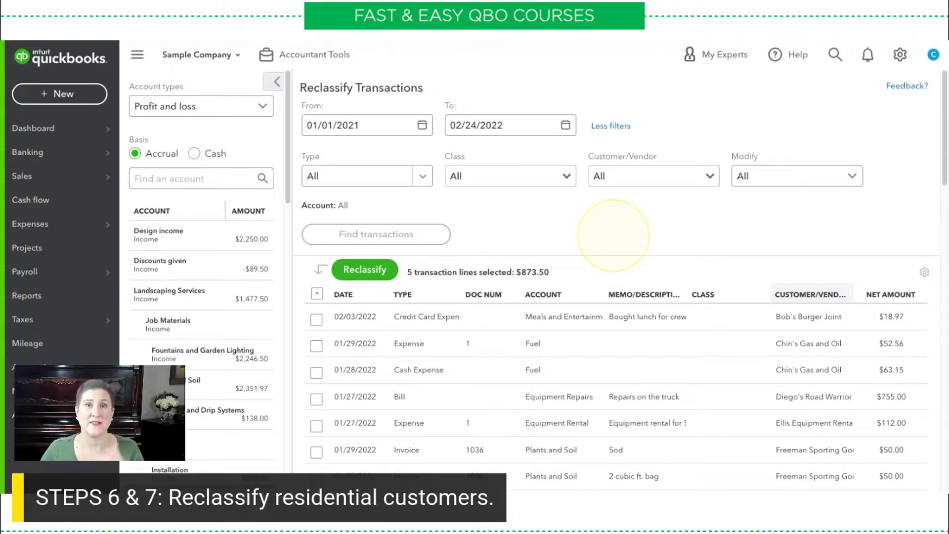
{"action": "left_click", "coordinate": [421, 172]}
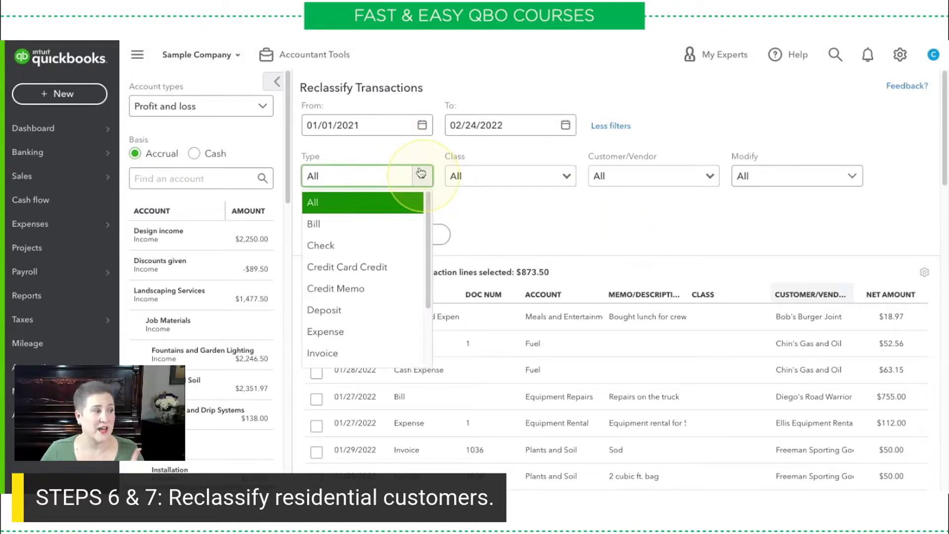
{"action": "scroll", "coordinate": [383, 302], "scroll_direction": "down", "scroll_amount": 1}
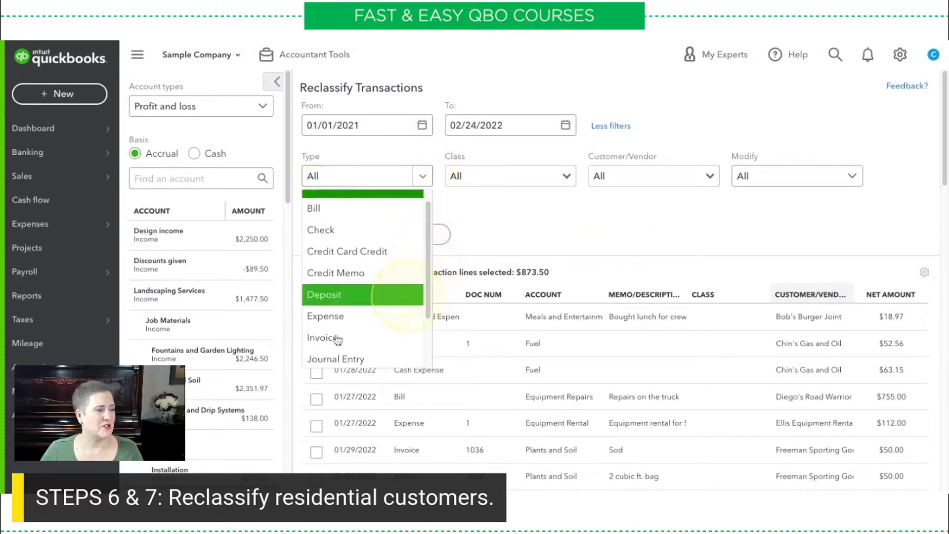
{"action": "left_click", "coordinate": [307, 339]}
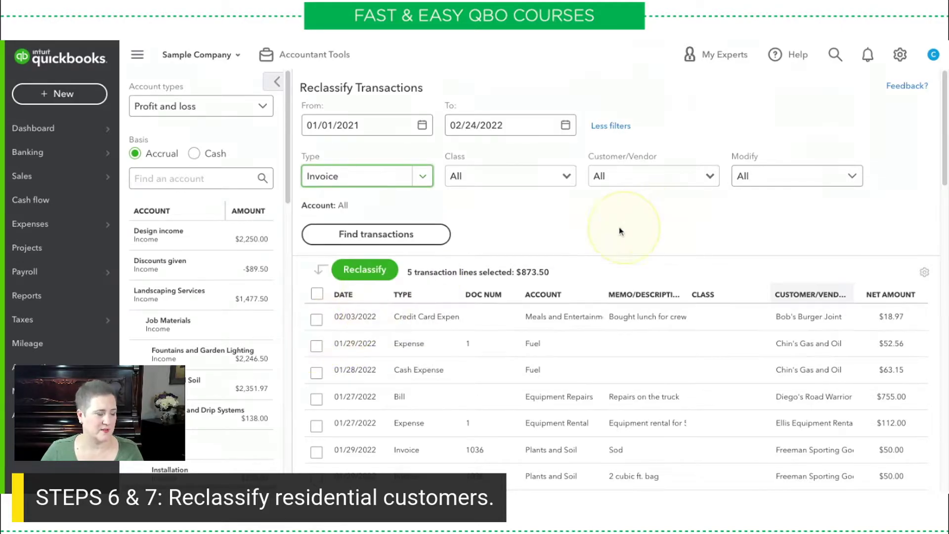
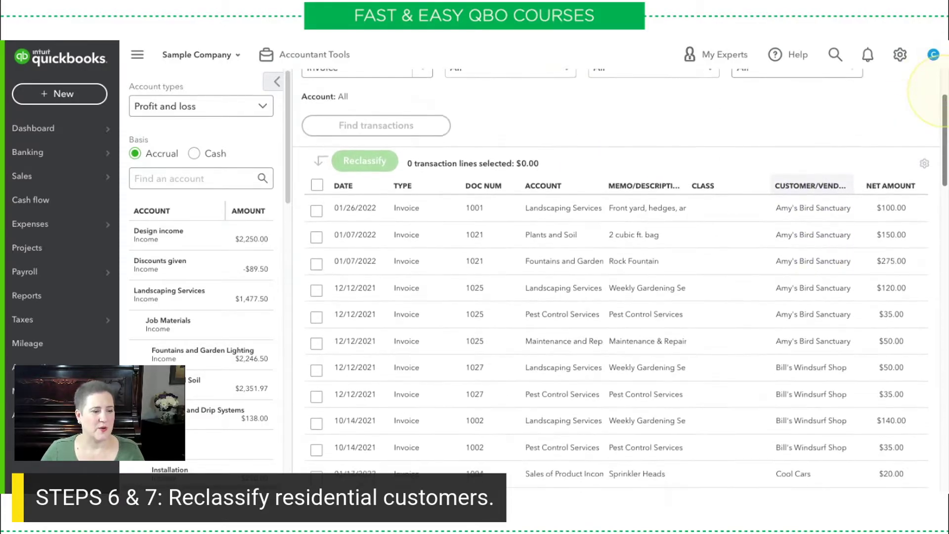
Step: Select all lines of the residential customers' invoices 1033, 1007 and 1035 in the found transactions
{"action": "scroll", "coordinate": [932, 92], "scroll_direction": "down", "scroll_amount": 10}
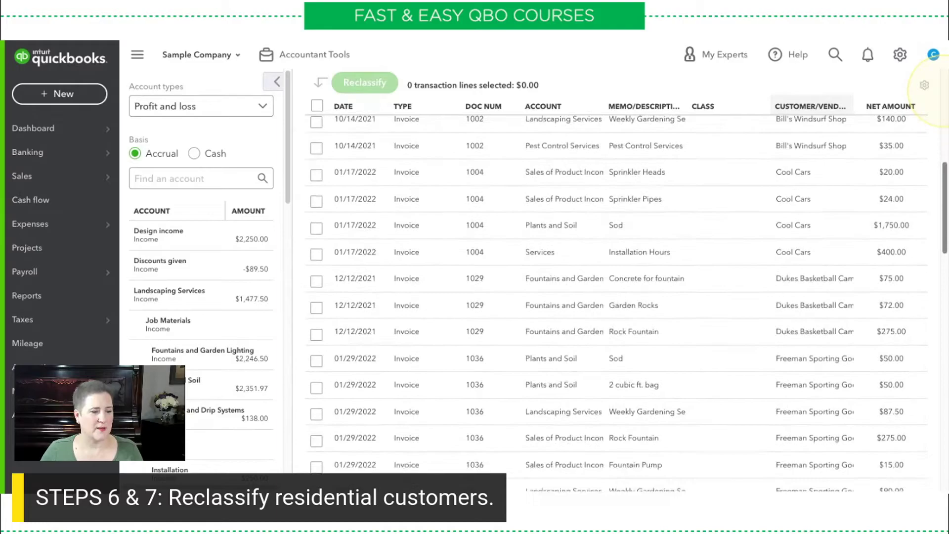
{"action": "scroll", "coordinate": [932, 92], "scroll_direction": "down", "scroll_amount": 3}
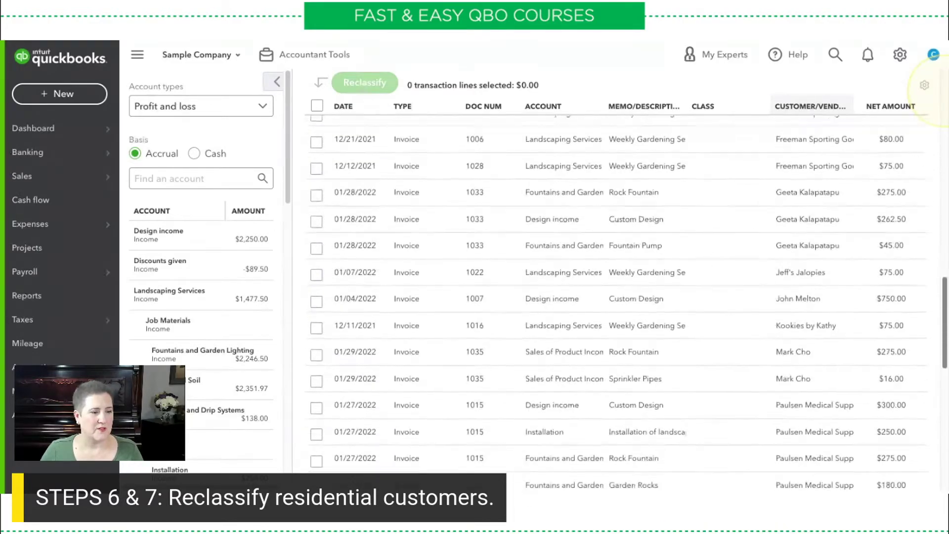
{"action": "left_click", "coordinate": [301, 181]}
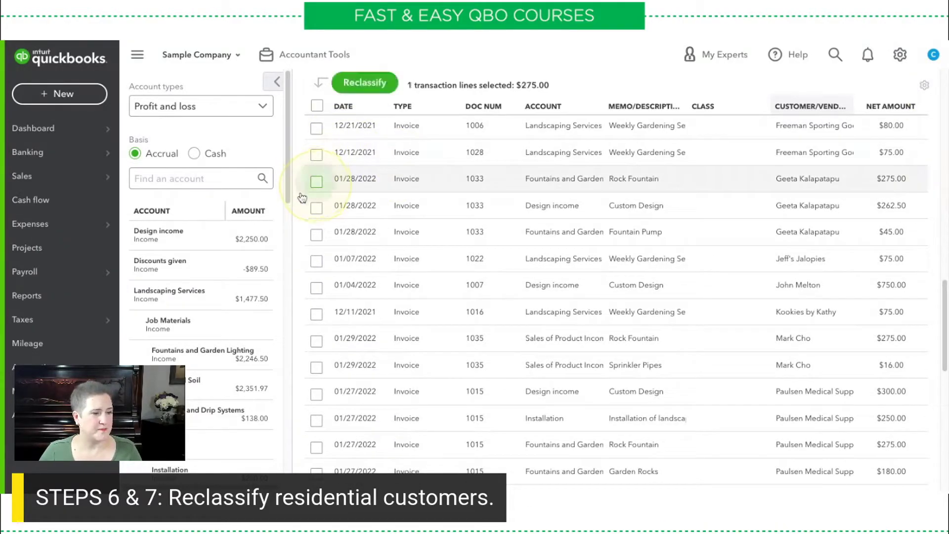
{"action": "left_click", "coordinate": [302, 207]}
{"action": "left_click", "coordinate": [303, 236]}
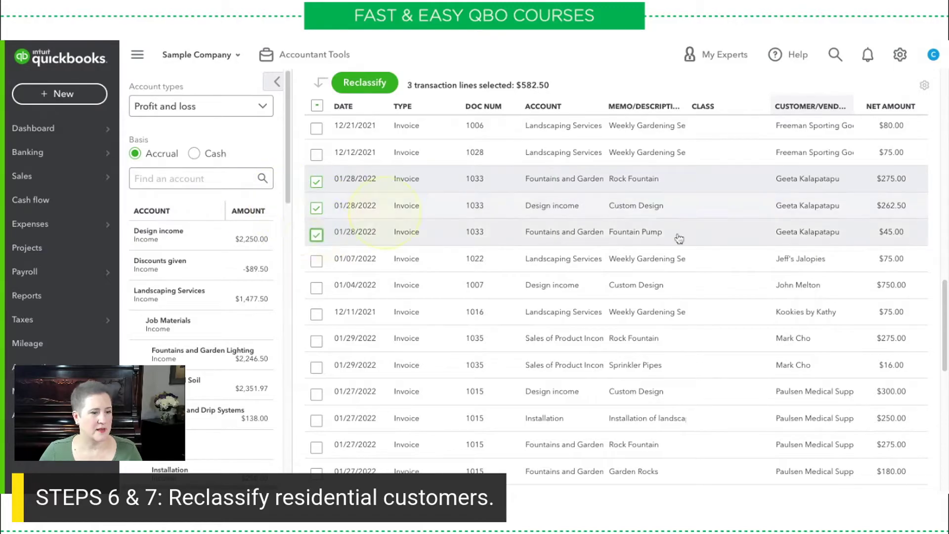
{"action": "left_click", "coordinate": [300, 292]}
{"action": "left_click", "coordinate": [316, 341]}
{"action": "left_click", "coordinate": [821, 368]}
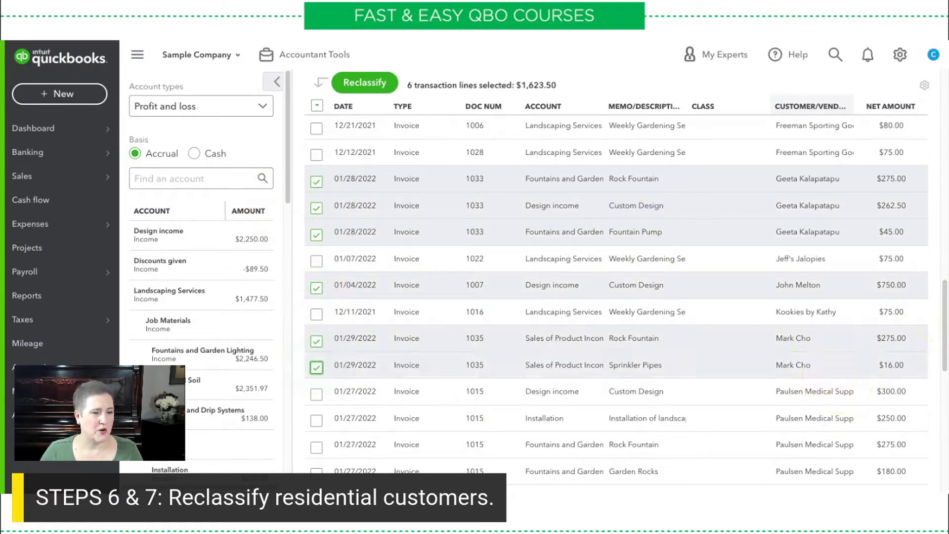
Step: Add all lines of the residential customer's invoices 1032, 1009 and 1013 to the selection
{"action": "scroll", "coordinate": [942, 286], "scroll_direction": "down", "scroll_amount": 3}
{"action": "scroll", "coordinate": [943, 286], "scroll_direction": "down", "scroll_amount": 6}
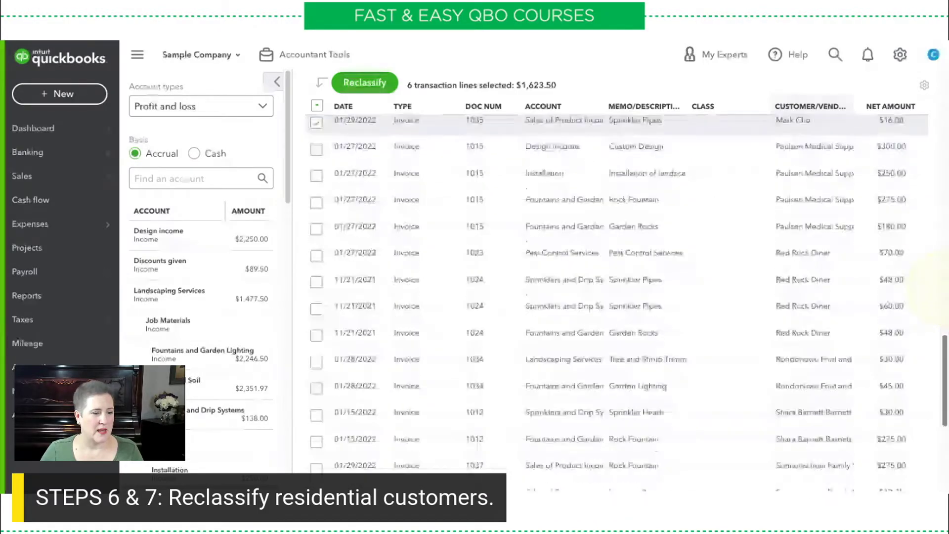
{"action": "scroll", "coordinate": [941, 294], "scroll_direction": "down", "scroll_amount": 2}
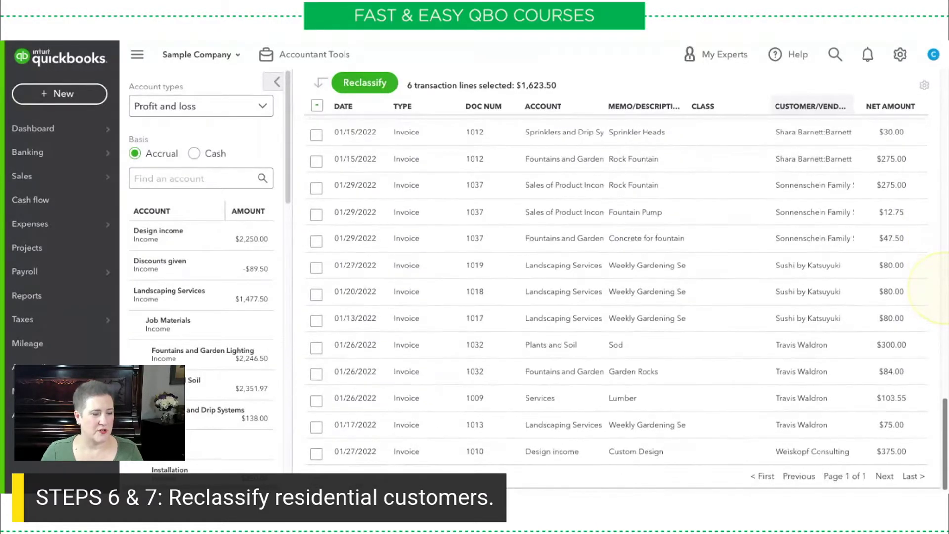
{"action": "left_click", "coordinate": [317, 348]}
{"action": "left_click", "coordinate": [316, 374]}
{"action": "left_click", "coordinate": [316, 400]}
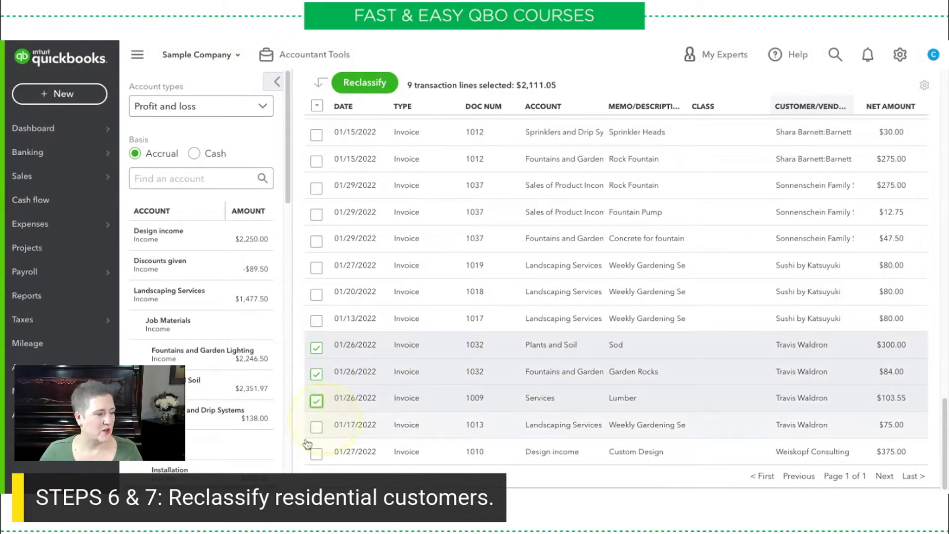
{"action": "left_click", "coordinate": [316, 427]}
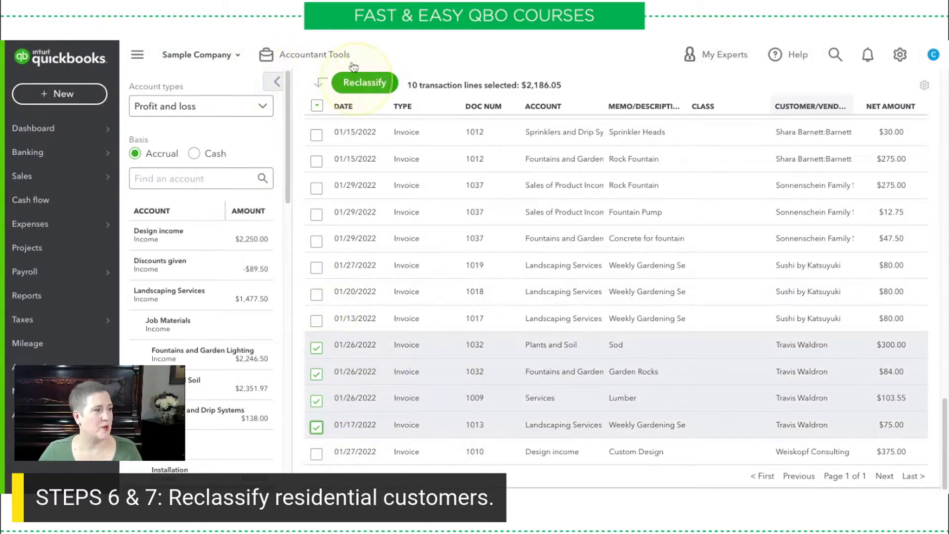
Step: Reclassify the selected transaction lines to the Residential class and apply the change
{"action": "left_click", "coordinate": [364, 81]}
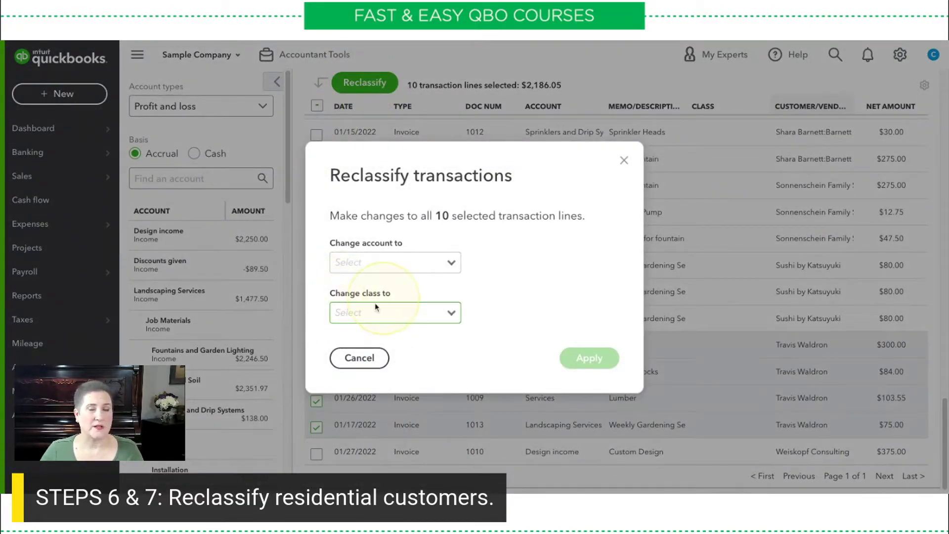
{"action": "left_click", "coordinate": [449, 313]}
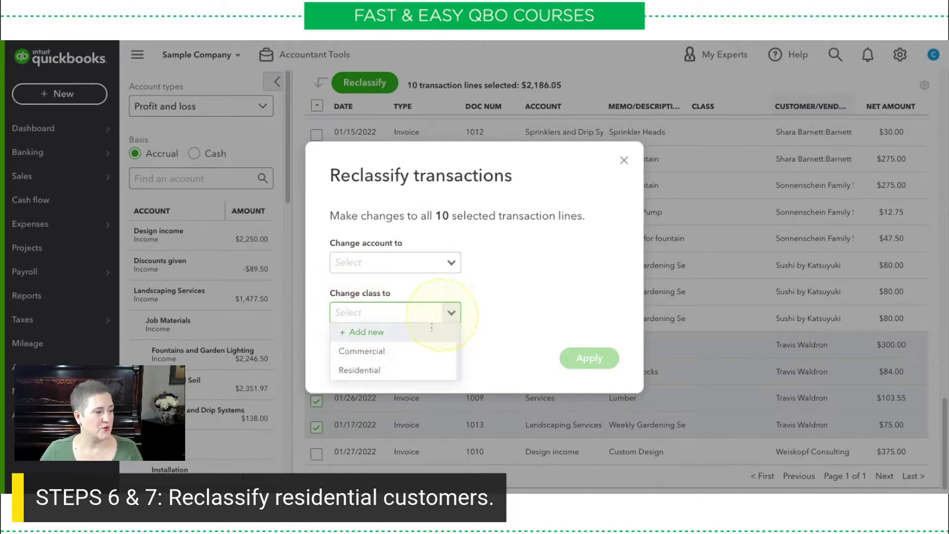
{"action": "left_click", "coordinate": [365, 371]}
{"action": "left_click", "coordinate": [593, 366]}
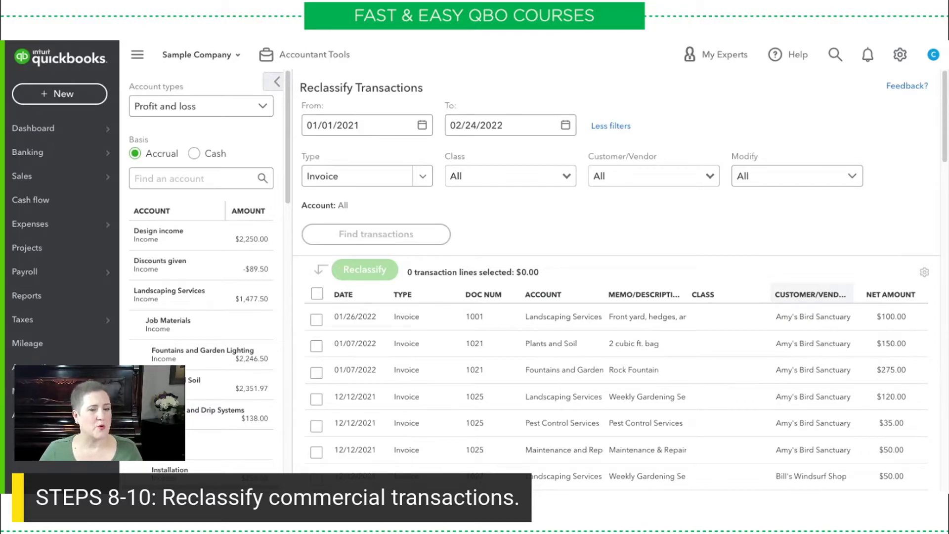
Step: Set the class filter to None and find the invoice lines without a class
{"action": "left_click", "coordinate": [568, 176]}
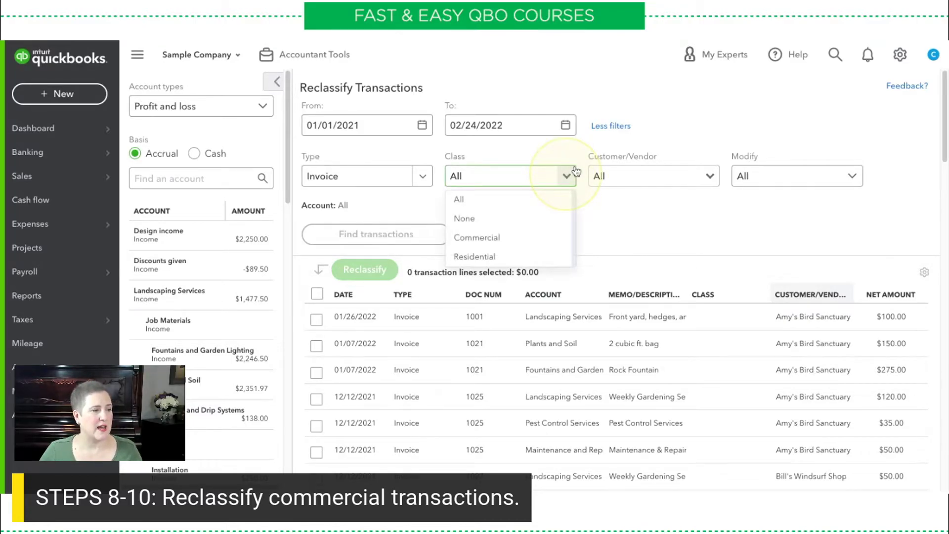
{"action": "left_click", "coordinate": [477, 219]}
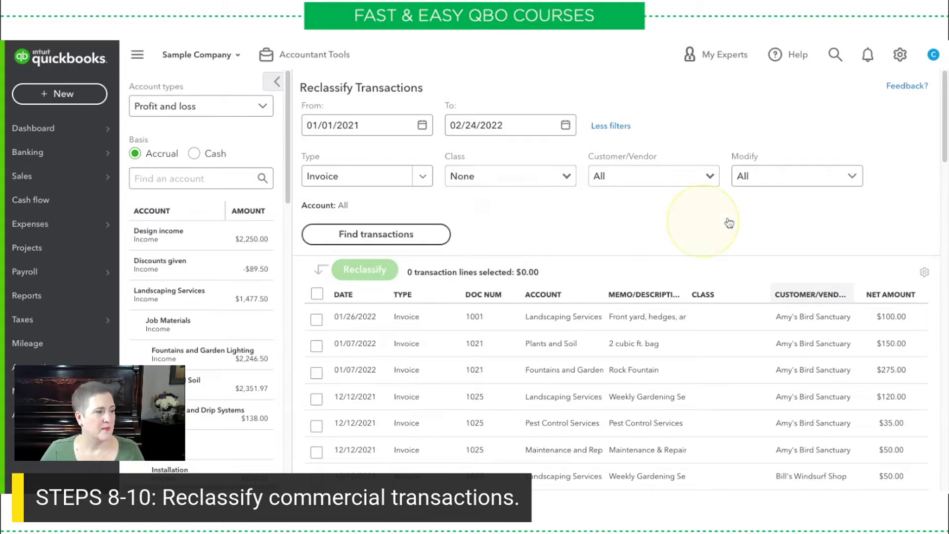
{"action": "left_click", "coordinate": [378, 234]}
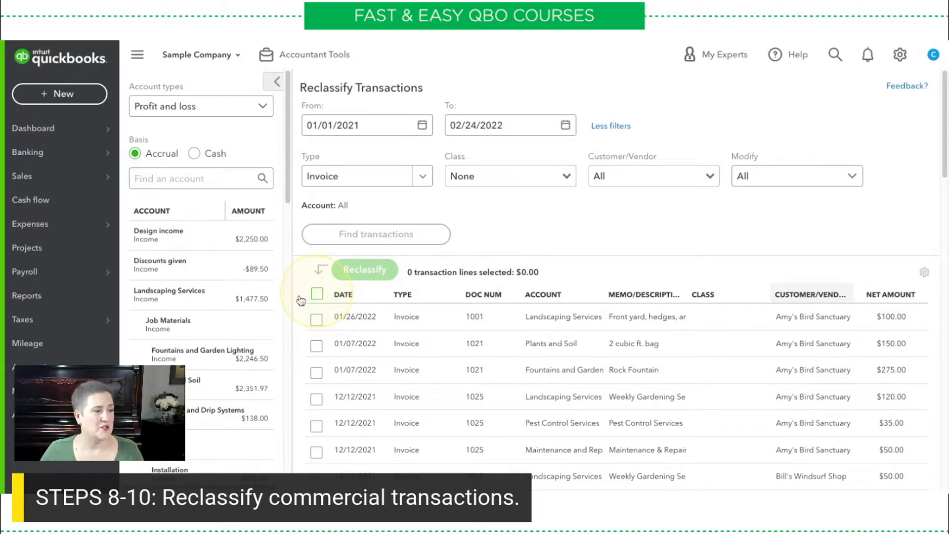
Step: Select all the found invoice lines and reclassify them to the Commercial class
{"action": "left_click", "coordinate": [316, 295]}
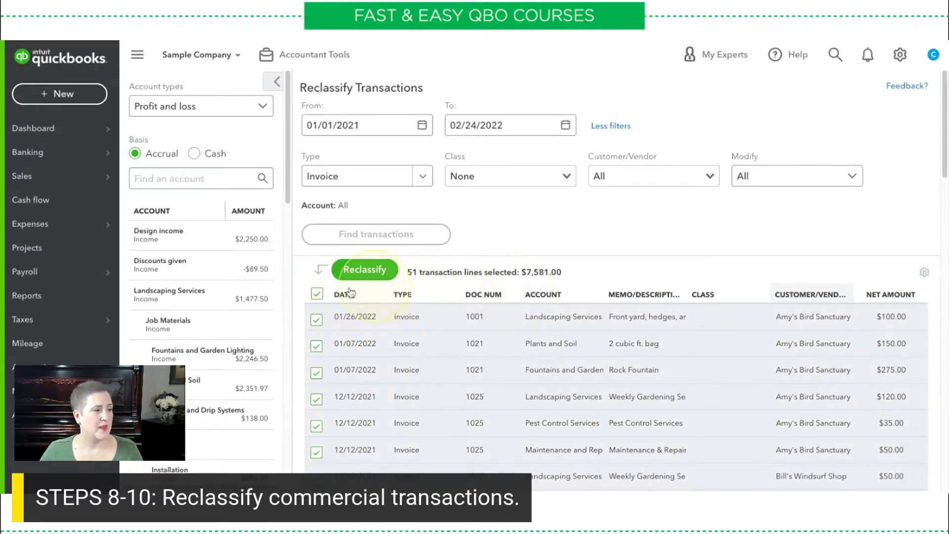
{"action": "left_click", "coordinate": [359, 270]}
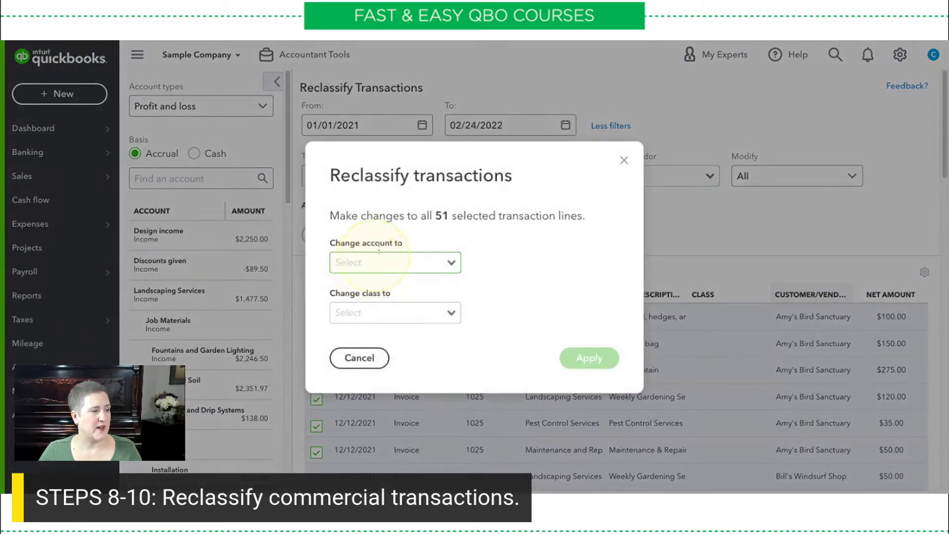
{"action": "left_click", "coordinate": [450, 312]}
{"action": "left_click", "coordinate": [409, 355]}
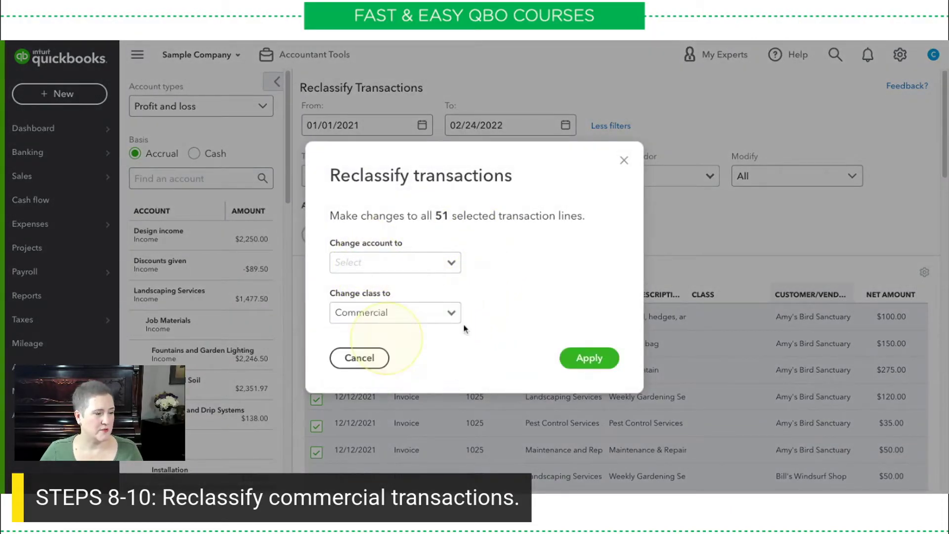
{"action": "left_click", "coordinate": [602, 357]}
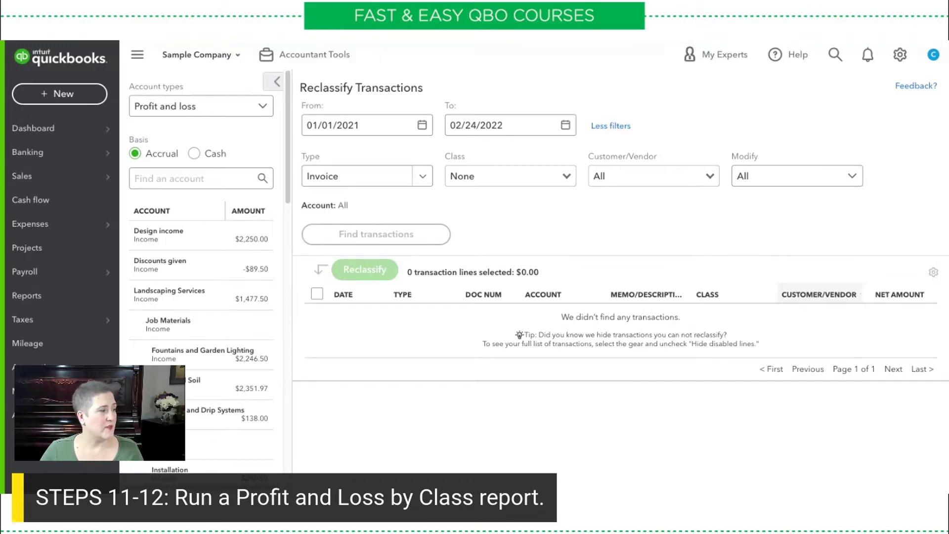
Step: Open the Profit and Loss by Class report from the Business overview reports and view its columns and period settings
{"action": "left_click", "coordinate": [35, 295]}
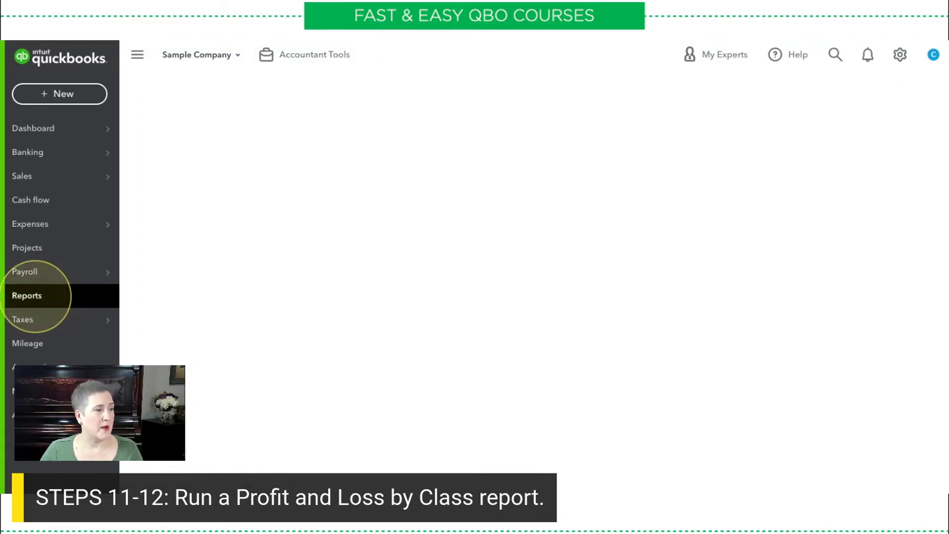
{"action": "left_click", "coordinate": [445, 270]}
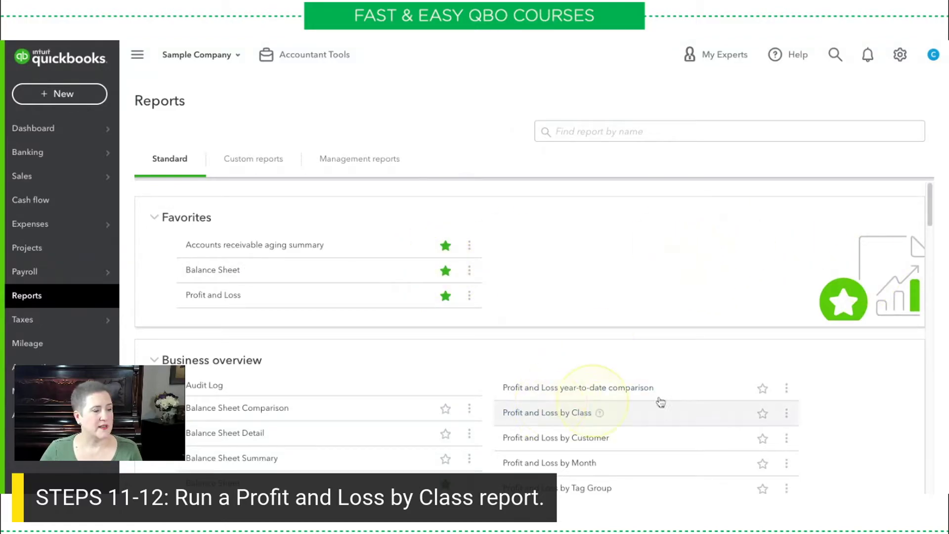
{"action": "left_click_drag", "start_coordinate": [930, 204], "coordinate": [929, 219]}
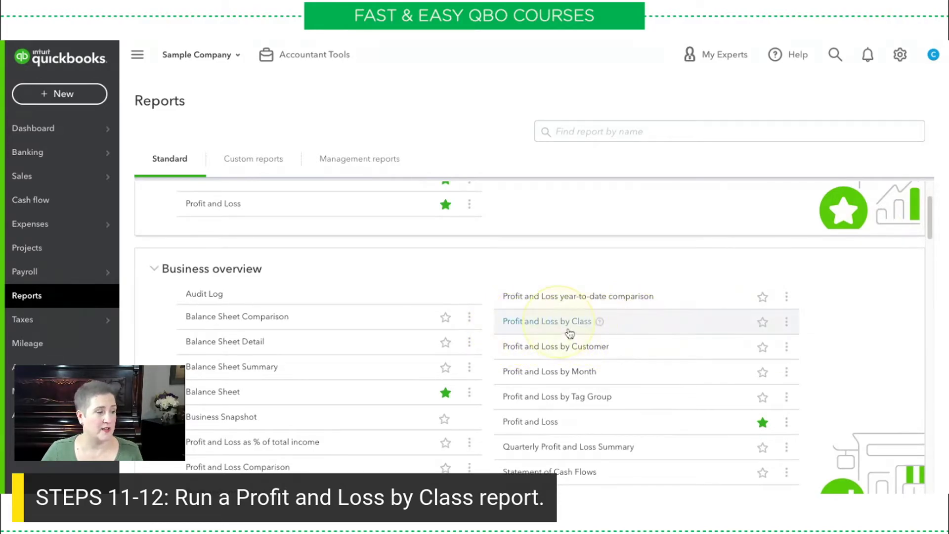
{"action": "left_click_drag", "start_coordinate": [930, 211], "coordinate": [928, 232]}
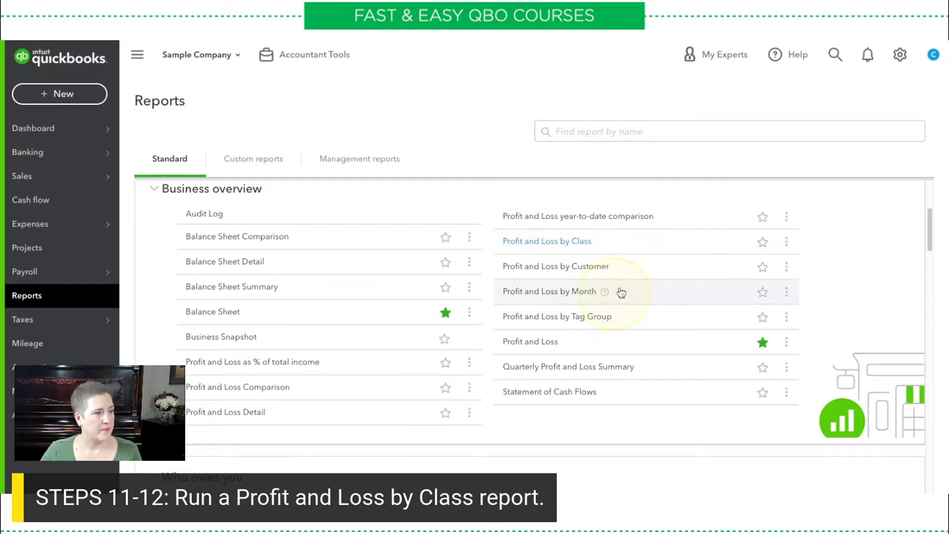
{"action": "left_click", "coordinate": [559, 242]}
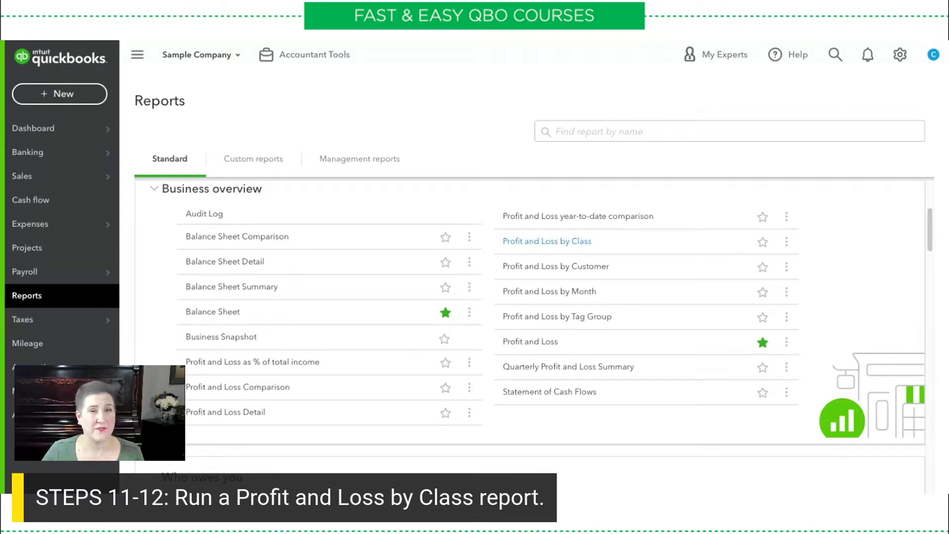
{"action": "left_click", "coordinate": [546, 241]}
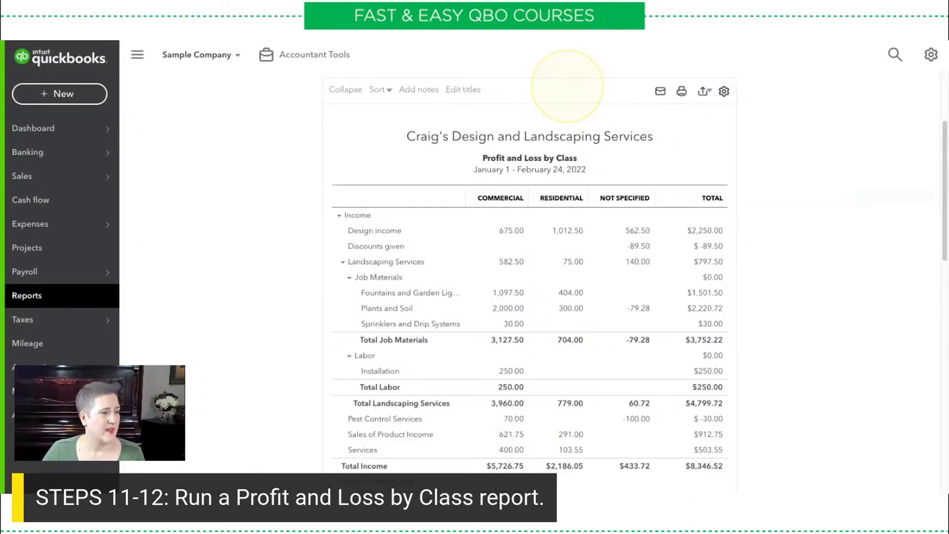
{"action": "left_click_drag", "start_coordinate": [945, 217], "coordinate": [945, 148]}
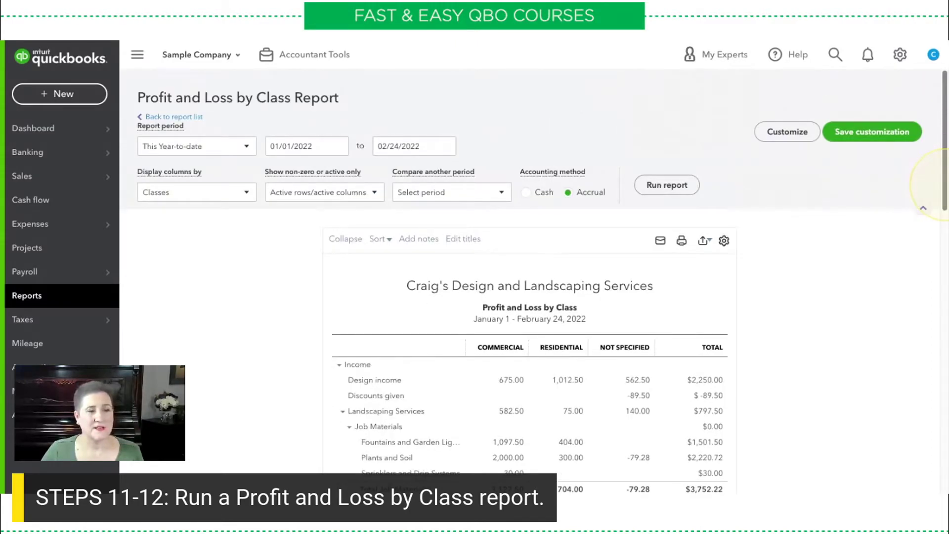
Step: Set the Profit and Loss by Class report period to All Dates, run it and review the amounts per class
{"action": "left_click", "coordinate": [217, 136]}
{"action": "left_click", "coordinate": [156, 168]}
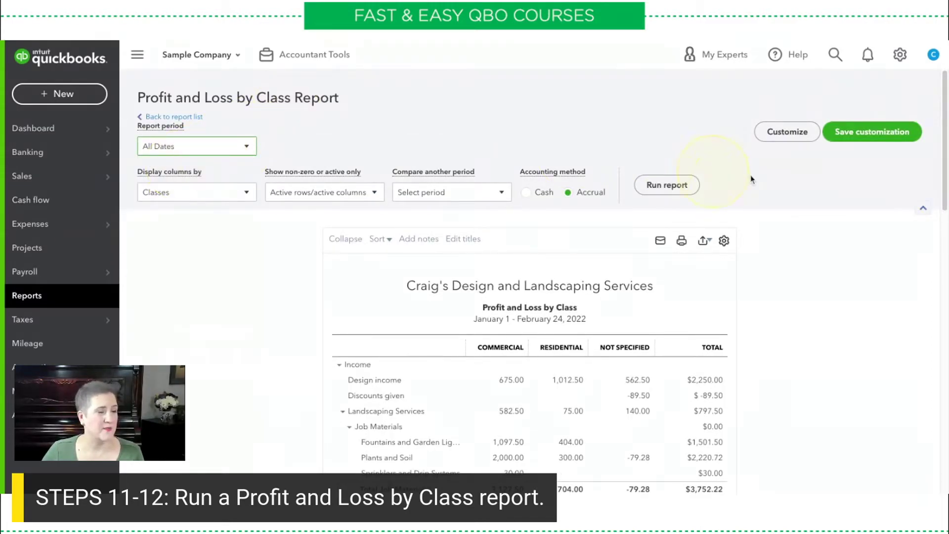
{"action": "left_click", "coordinate": [692, 185]}
{"action": "scroll", "coordinate": [845, 228], "scroll_direction": "down", "scroll_amount": 3}
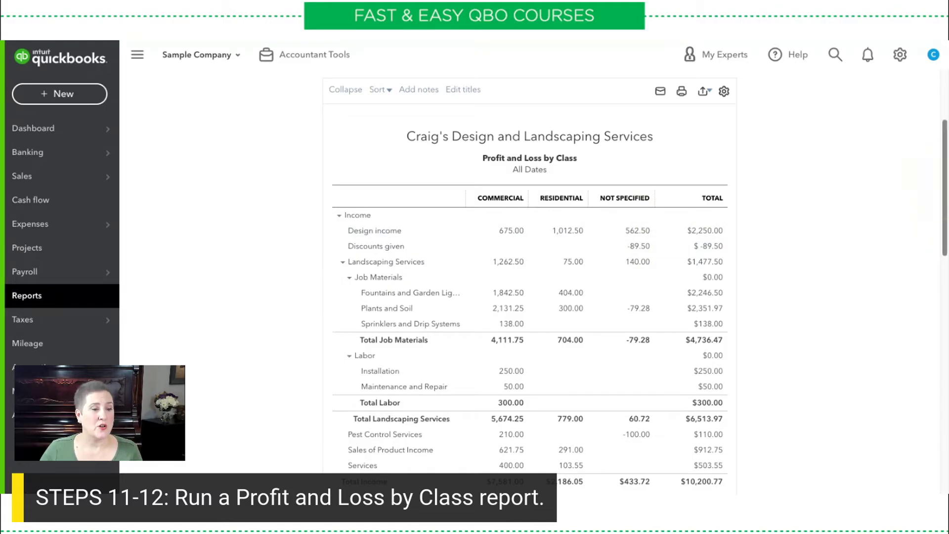
{"action": "scroll", "coordinate": [942, 182], "scroll_direction": "down", "scroll_amount": 5}
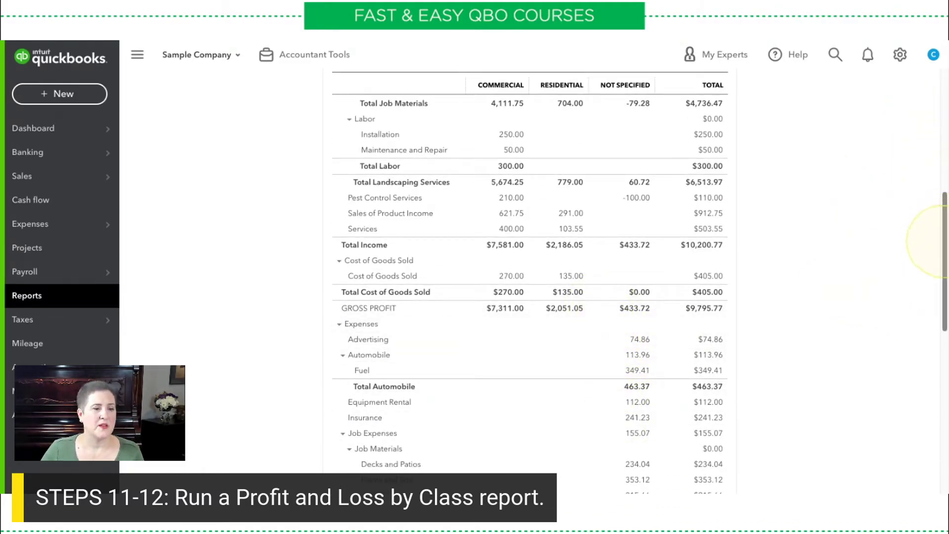
{"action": "scroll", "coordinate": [934, 241], "scroll_direction": "up", "scroll_amount": 4}
{"action": "scroll", "coordinate": [637, 163], "scroll_direction": "down", "scroll_amount": 1}
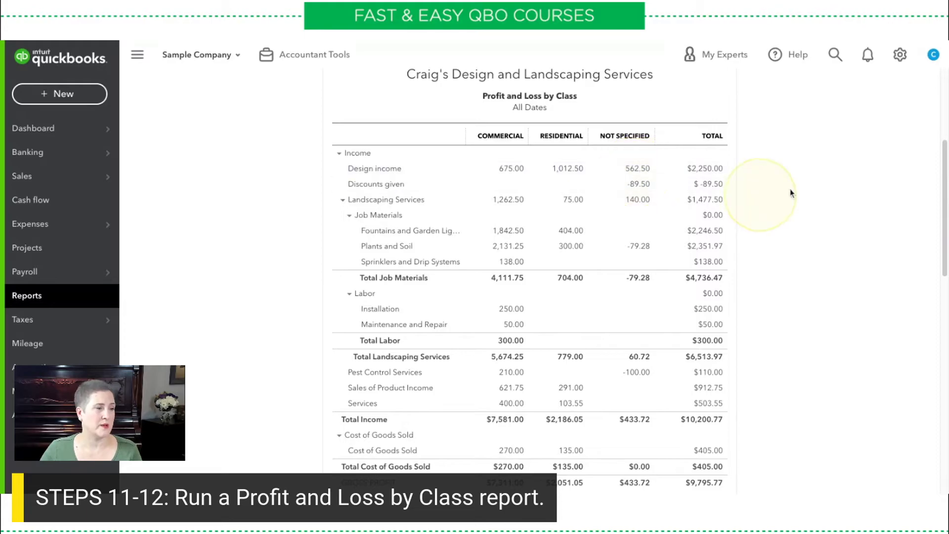
{"action": "scroll", "coordinate": [929, 194], "scroll_direction": "up", "scroll_amount": 3}
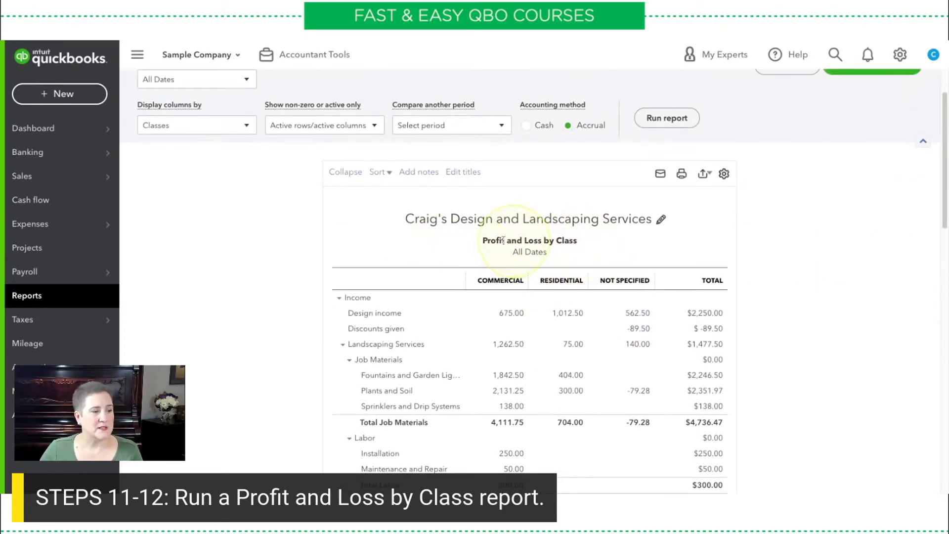
{"action": "scroll", "coordinate": [932, 220], "scroll_direction": "up", "scroll_amount": 2}
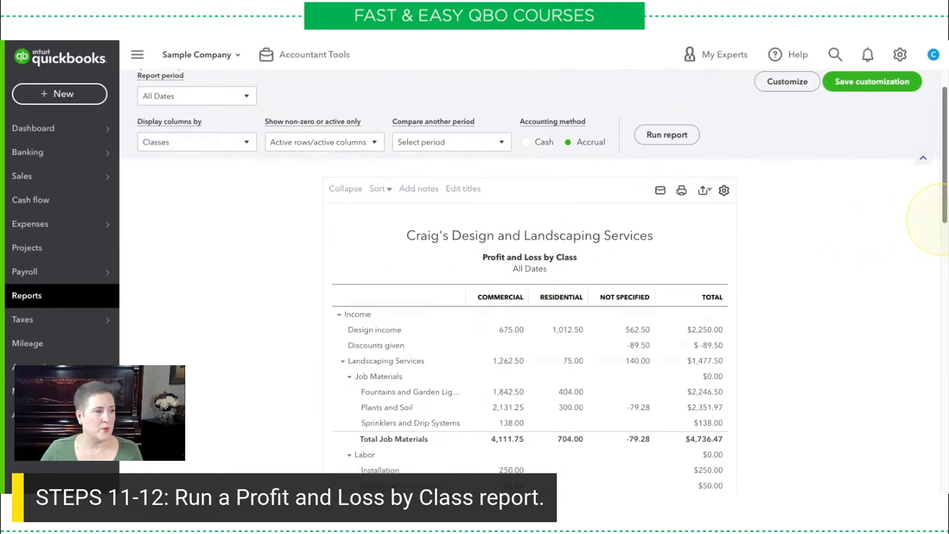
Step: Return to the report list and open the standard Profit and Loss report from the Business overview reports
{"action": "left_click", "coordinate": [144, 109]}
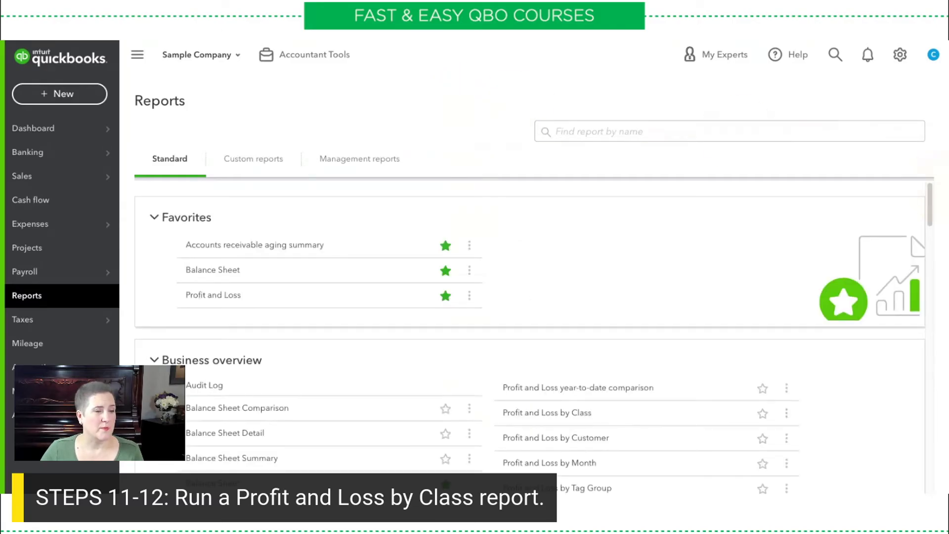
{"action": "scroll", "coordinate": [929, 197], "scroll_direction": "down", "scroll_amount": 3}
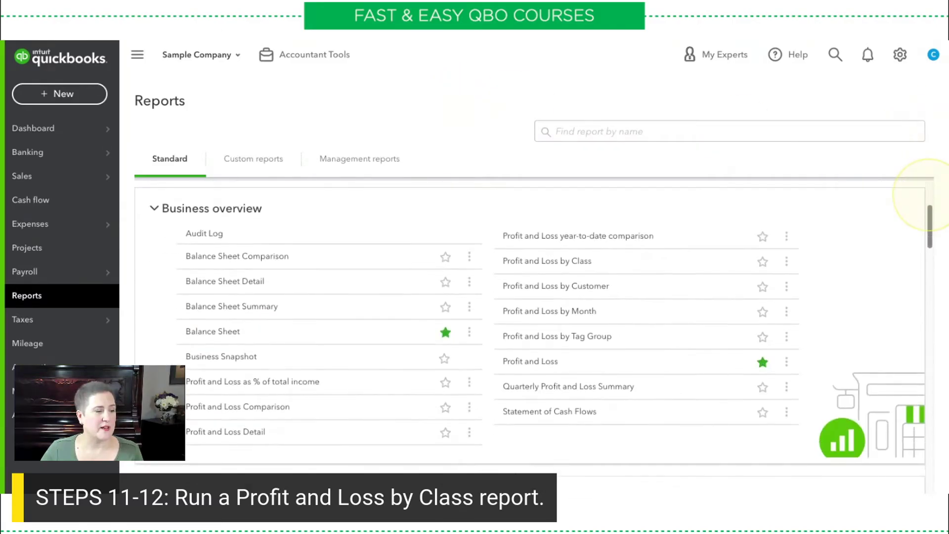
{"action": "left_click", "coordinate": [555, 370]}
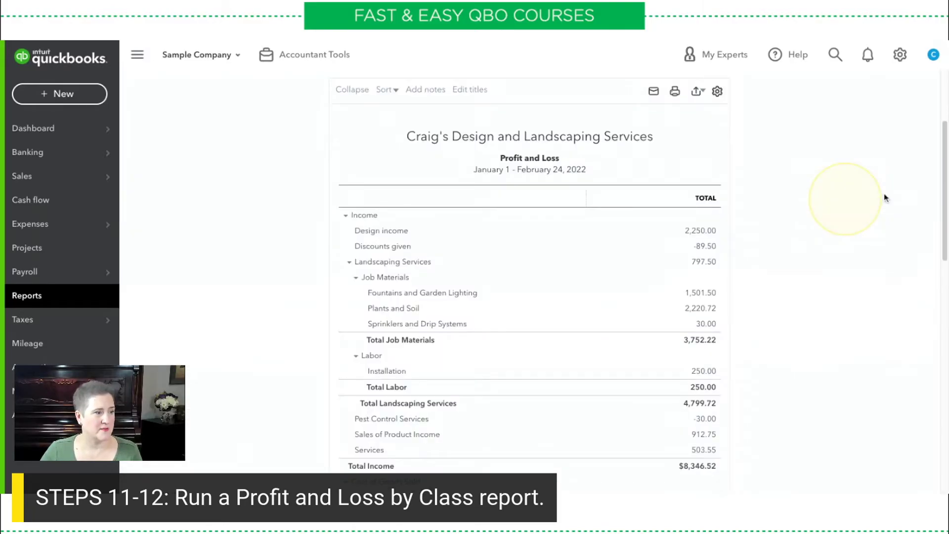
{"action": "scroll", "coordinate": [903, 192], "scroll_direction": "up", "scroll_amount": 3}
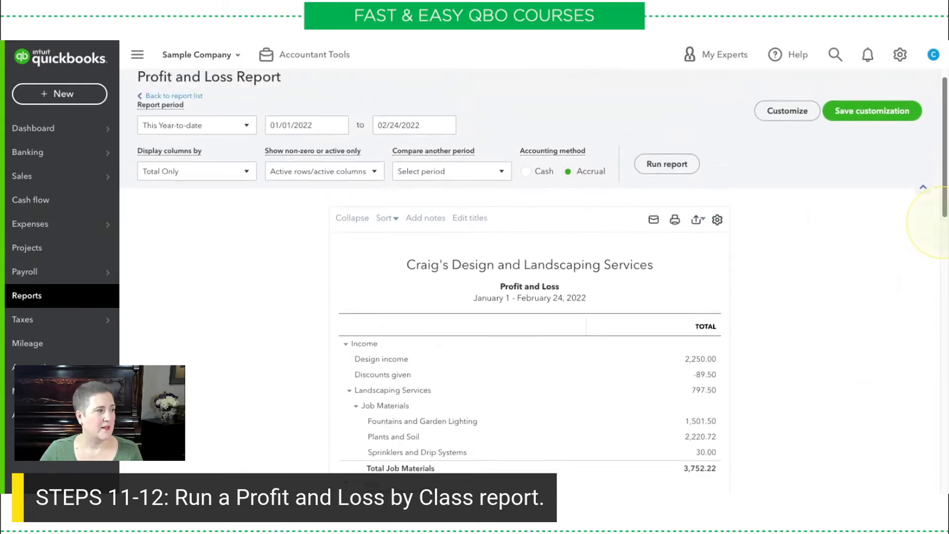
Step: Set the Profit and Loss report period to All Dates and run the report
{"action": "left_click", "coordinate": [209, 139]}
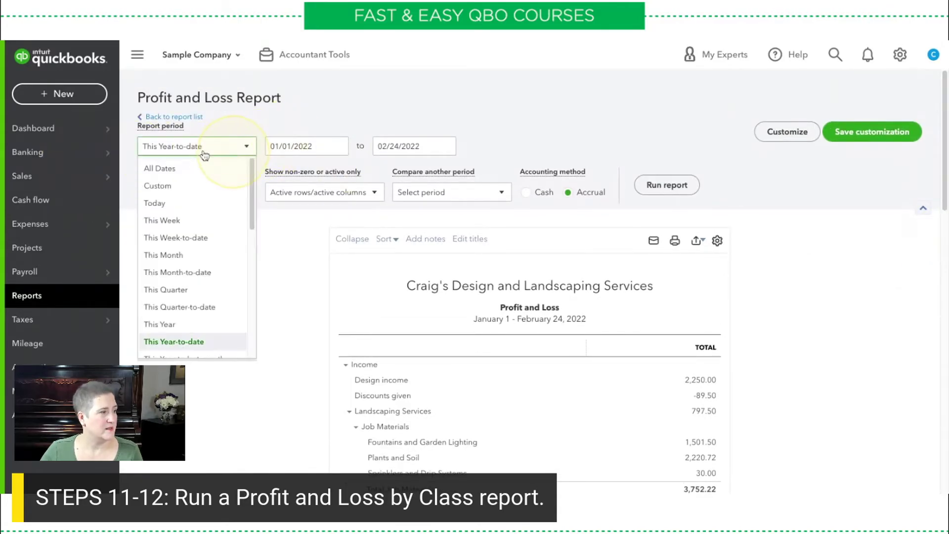
{"action": "left_click", "coordinate": [167, 163]}
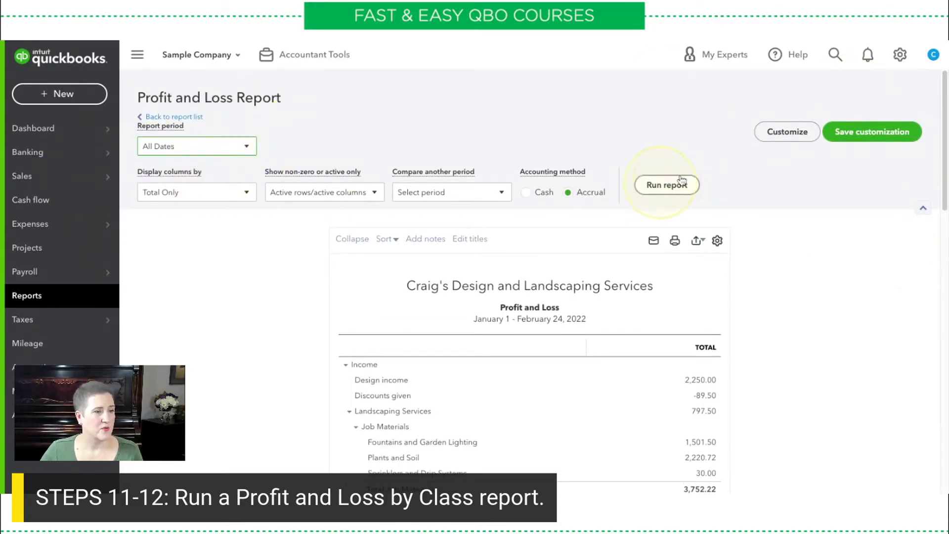
{"action": "left_click", "coordinate": [667, 184]}
{"action": "scroll", "coordinate": [888, 176], "scroll_direction": "down", "scroll_amount": 3}
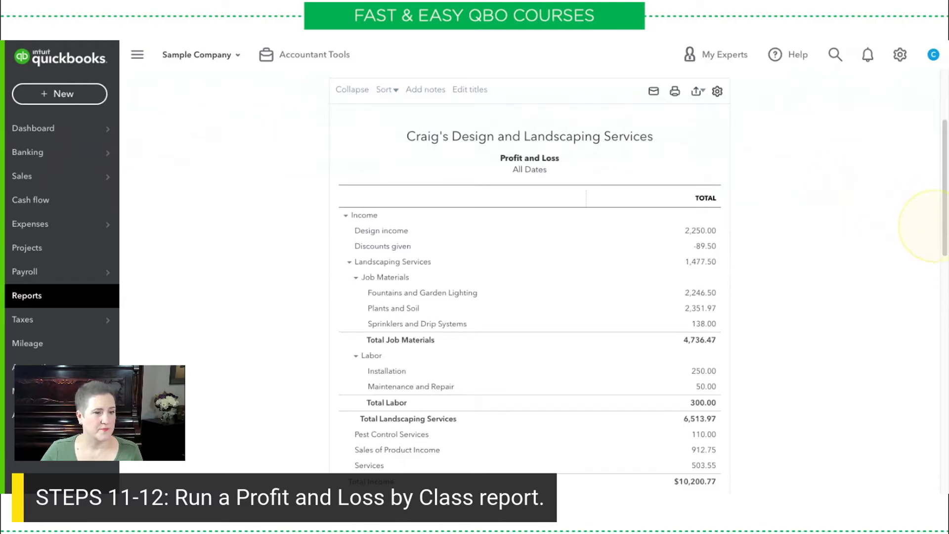
{"action": "scroll", "coordinate": [924, 230], "scroll_direction": "up", "scroll_amount": 3}
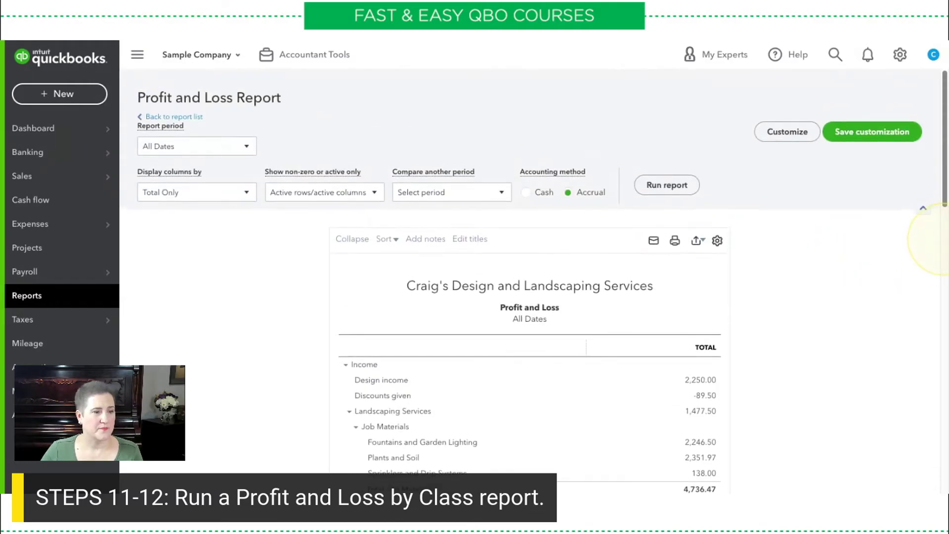
Step: Customize the Profit and Loss report to show Classes as its columns and run it
{"action": "left_click", "coordinate": [806, 130]}
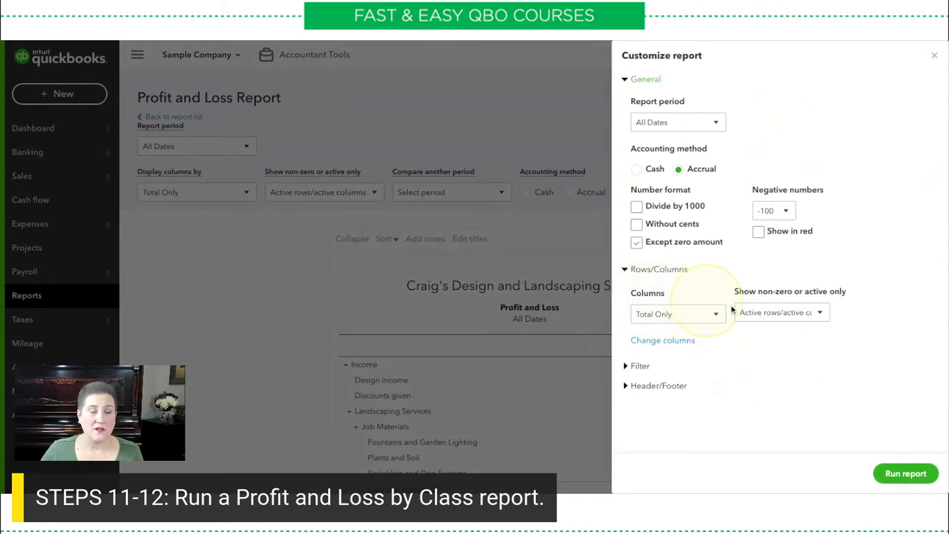
{"action": "left_click", "coordinate": [715, 314]}
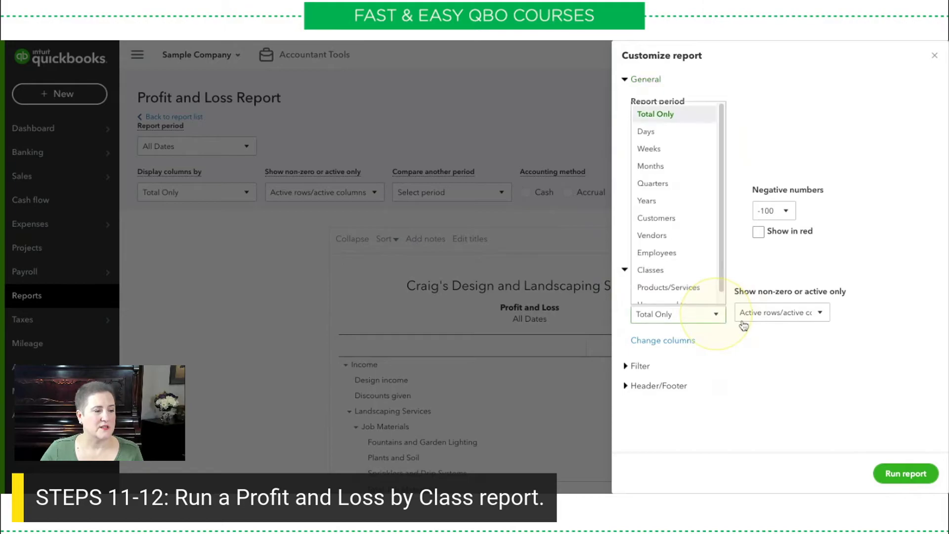
{"action": "left_click", "coordinate": [685, 271]}
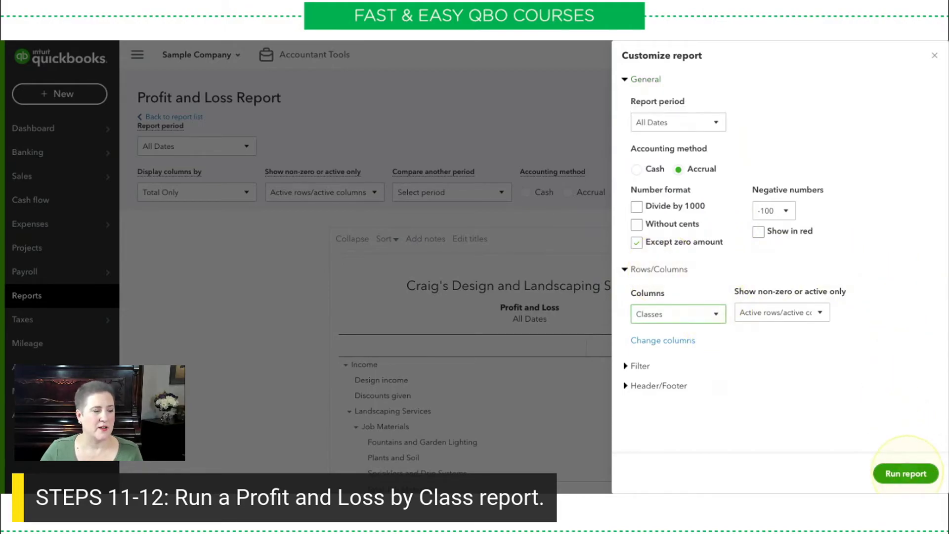
{"action": "left_click", "coordinate": [906, 474]}
{"action": "scroll", "coordinate": [912, 333], "scroll_direction": "down", "scroll_amount": 4}
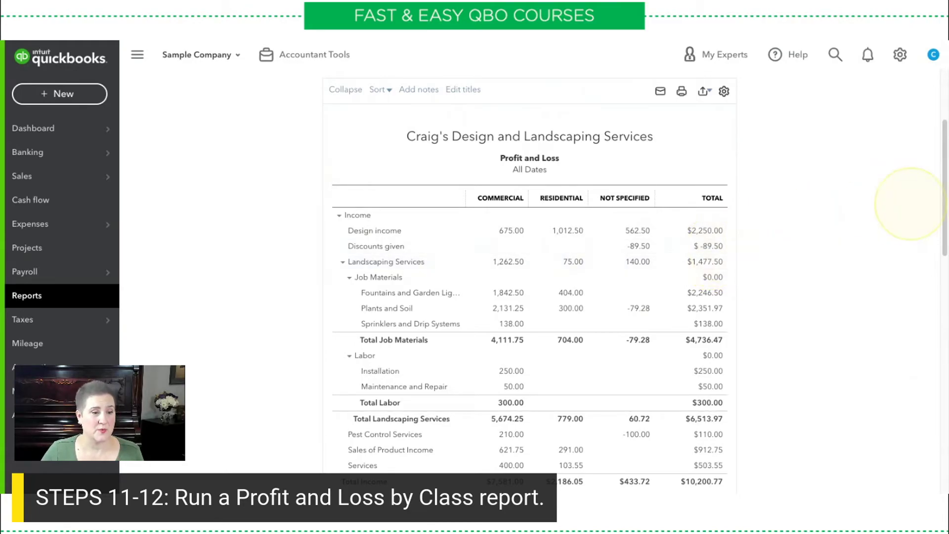
{"action": "scroll", "coordinate": [934, 233], "scroll_direction": "up", "scroll_amount": 3}
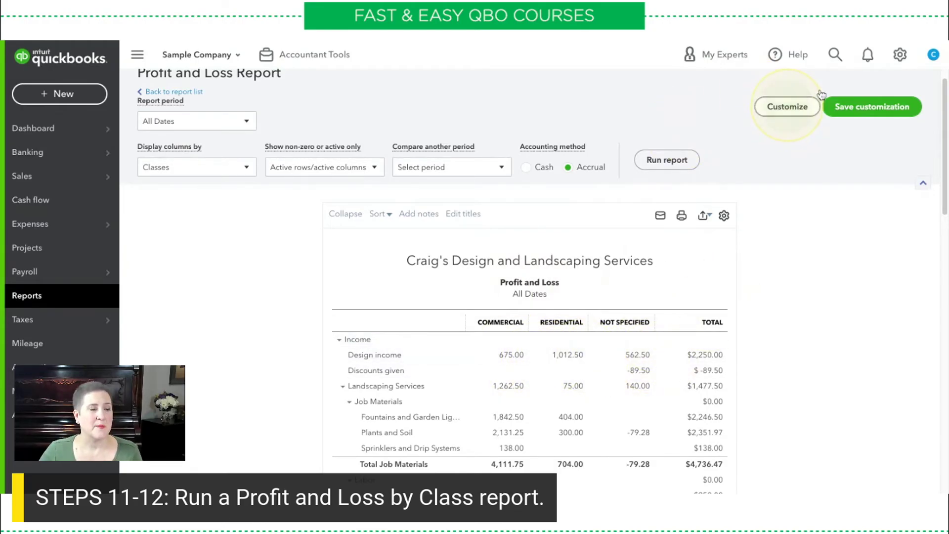
Step: Customize the Profit and Loss report with a Class filter set to Residential, run it and review the result
{"action": "left_click", "coordinate": [787, 106]}
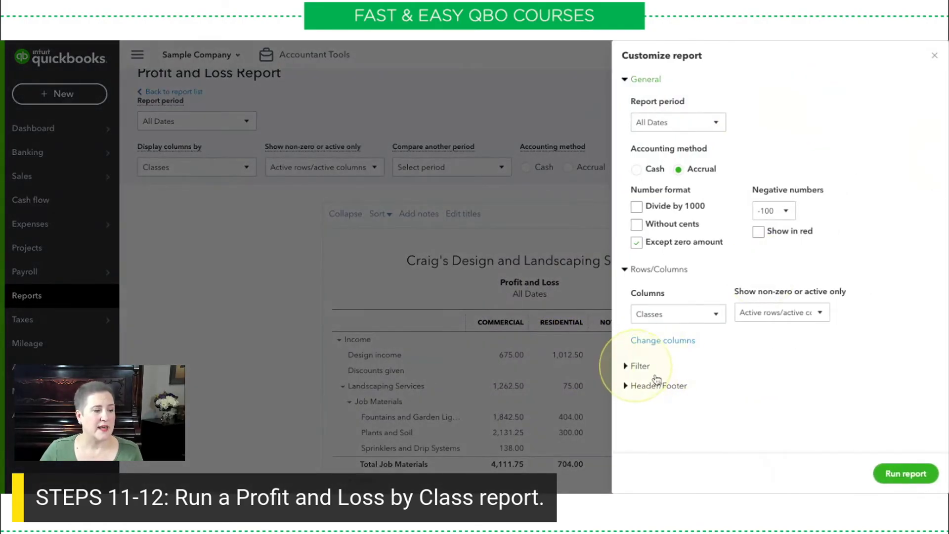
{"action": "left_click", "coordinate": [640, 366]}
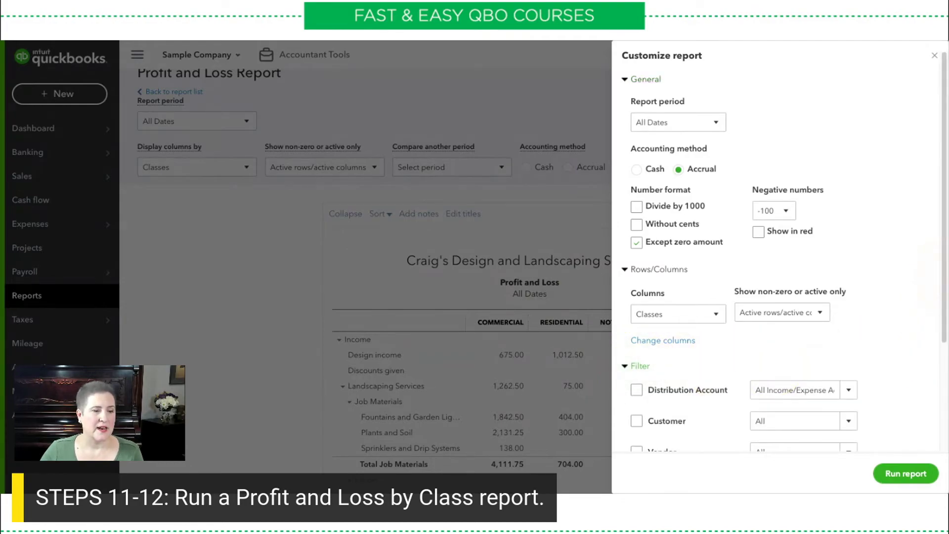
{"action": "scroll", "coordinate": [926, 184], "scroll_direction": "down", "scroll_amount": 3}
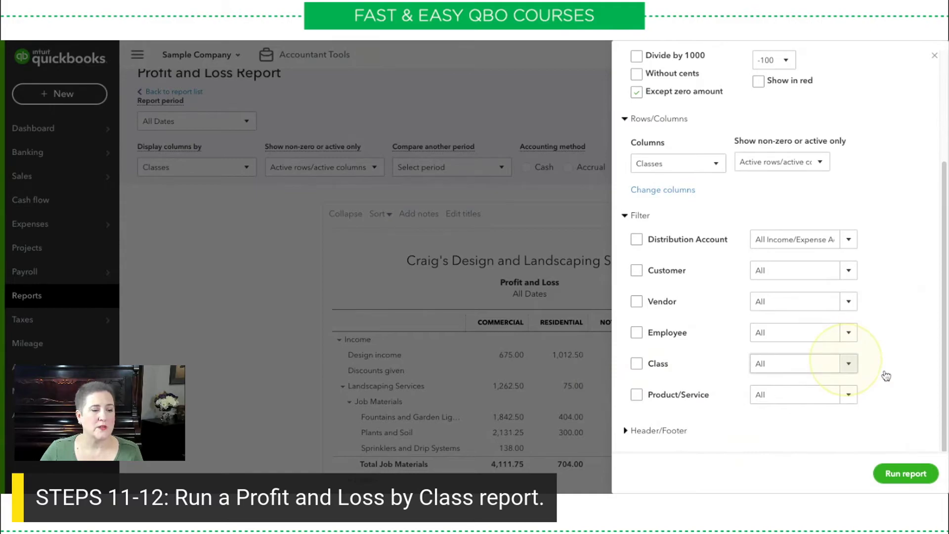
{"action": "left_click", "coordinate": [781, 365]}
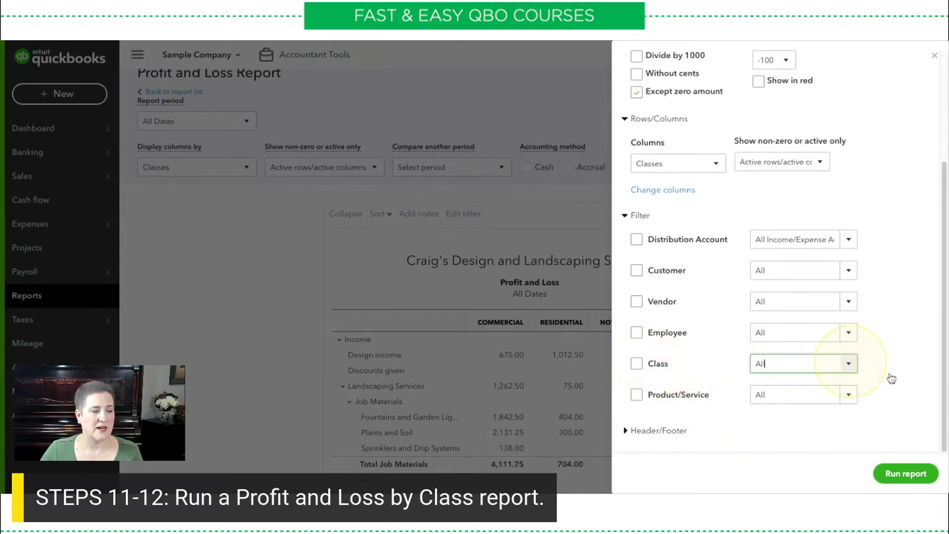
{"action": "left_click", "coordinate": [791, 340]}
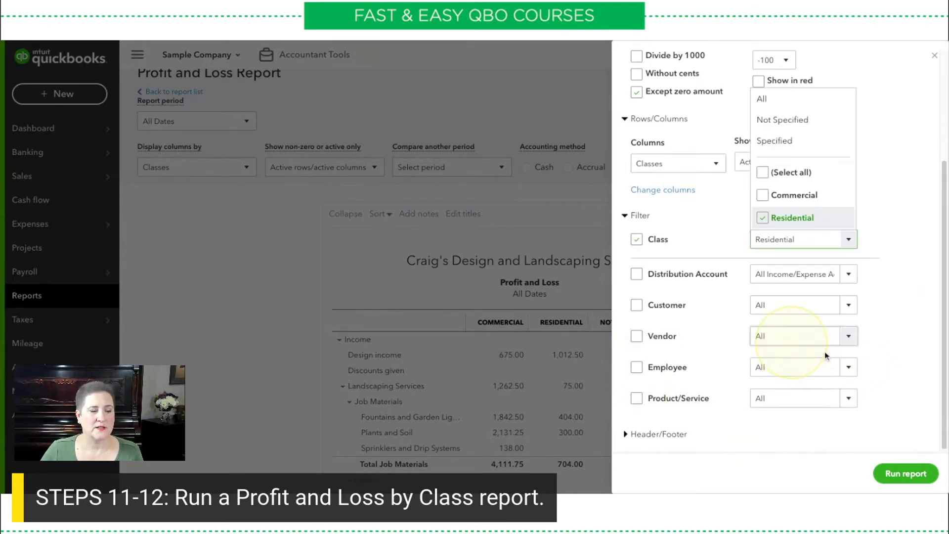
{"action": "left_click", "coordinate": [904, 473]}
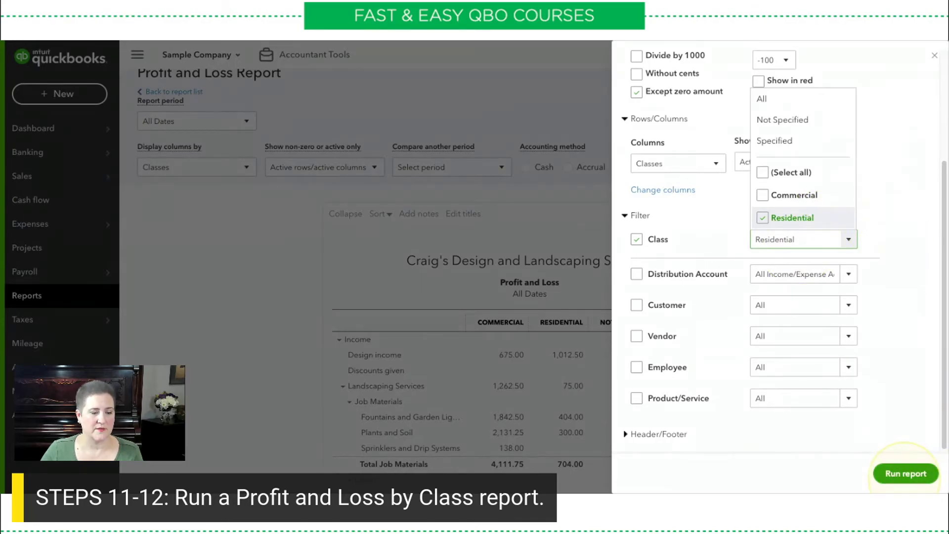
{"action": "scroll", "coordinate": [908, 322], "scroll_direction": "down", "scroll_amount": 4}
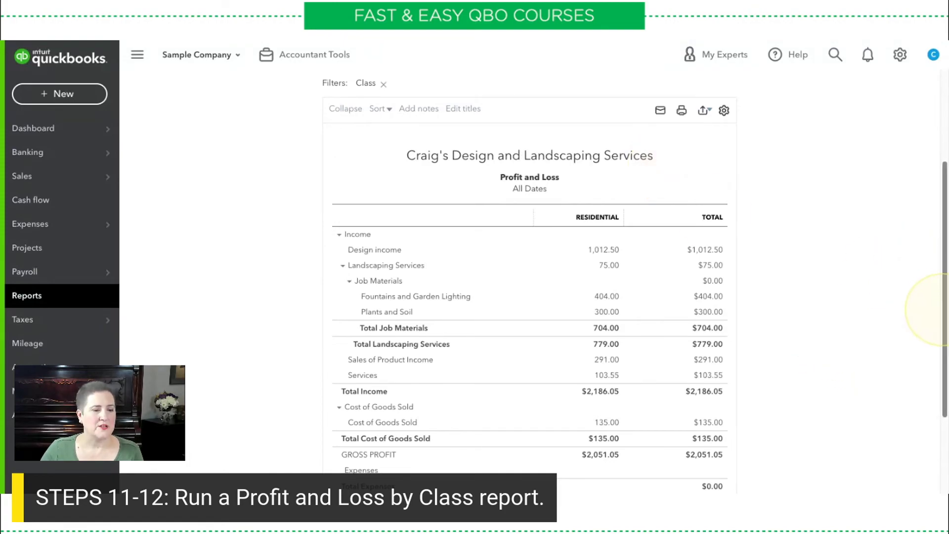
{"action": "scroll", "coordinate": [929, 311], "scroll_direction": "up", "scroll_amount": 1}
{"action": "scroll", "coordinate": [929, 311], "scroll_direction": "up", "scroll_amount": 3}
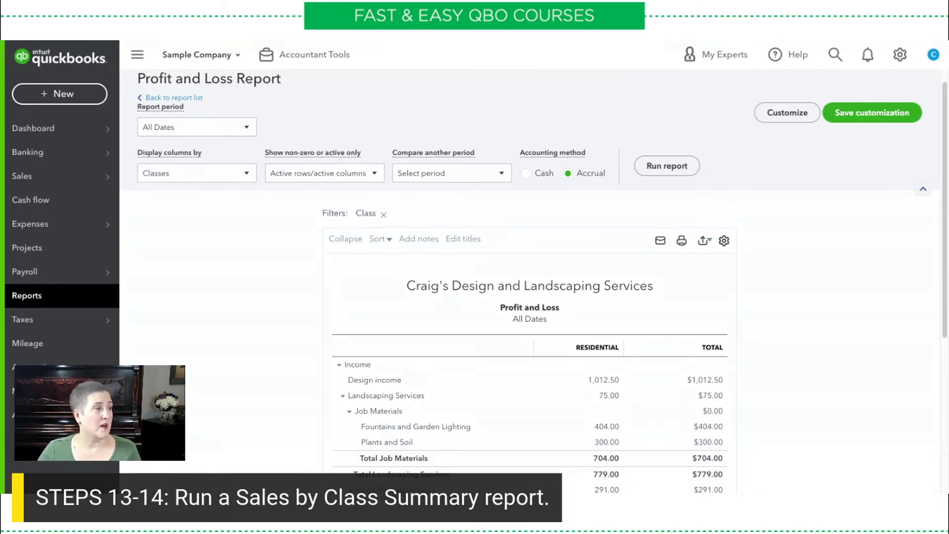
Step: Return to the report list and open the Sales by Class Summary report
{"action": "left_click", "coordinate": [173, 97]}
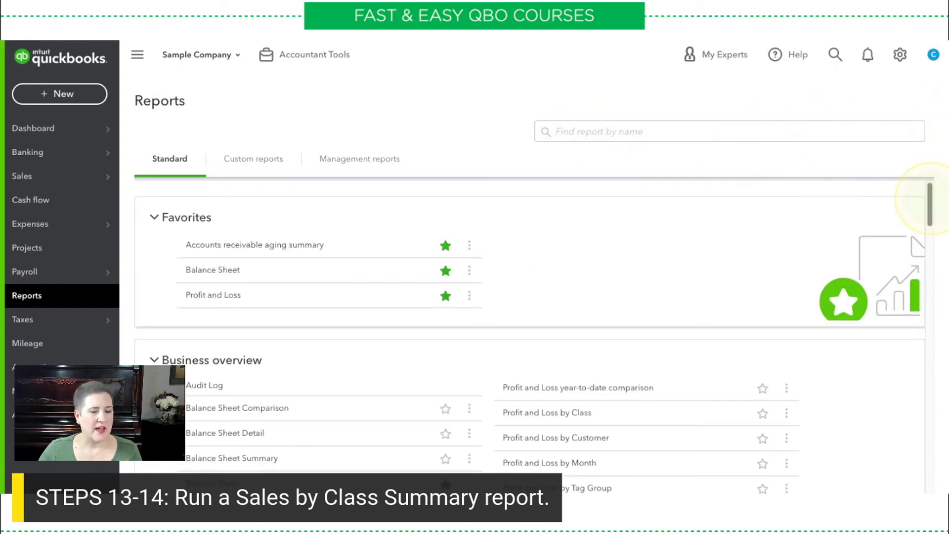
{"action": "scroll", "coordinate": [929, 198], "scroll_direction": "down", "scroll_amount": 3}
{"action": "scroll", "coordinate": [929, 198], "scroll_direction": "down", "scroll_amount": 6}
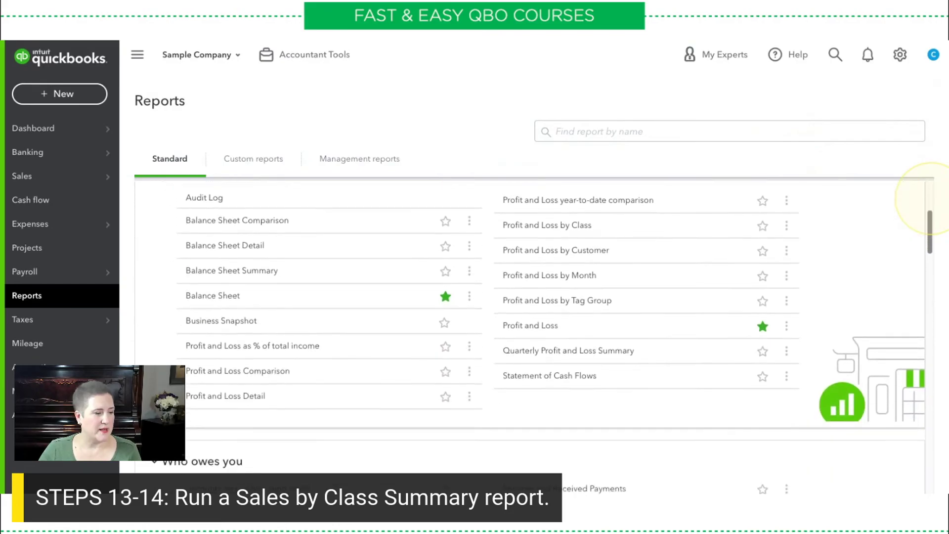
{"action": "scroll", "coordinate": [929, 198], "scroll_direction": "up", "scroll_amount": 5}
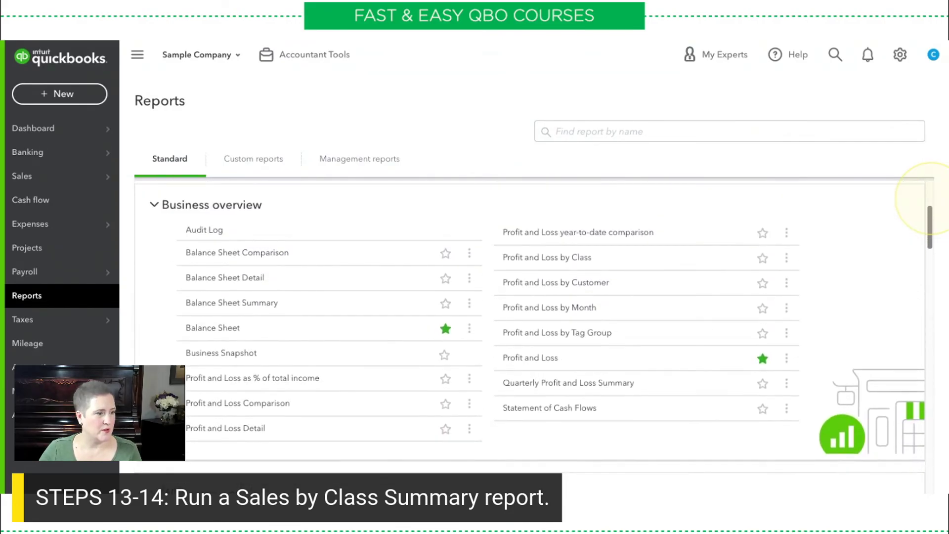
{"action": "scroll", "coordinate": [930, 197], "scroll_direction": "down", "scroll_amount": 6}
{"action": "scroll", "coordinate": [929, 198], "scroll_direction": "down", "scroll_amount": 9}
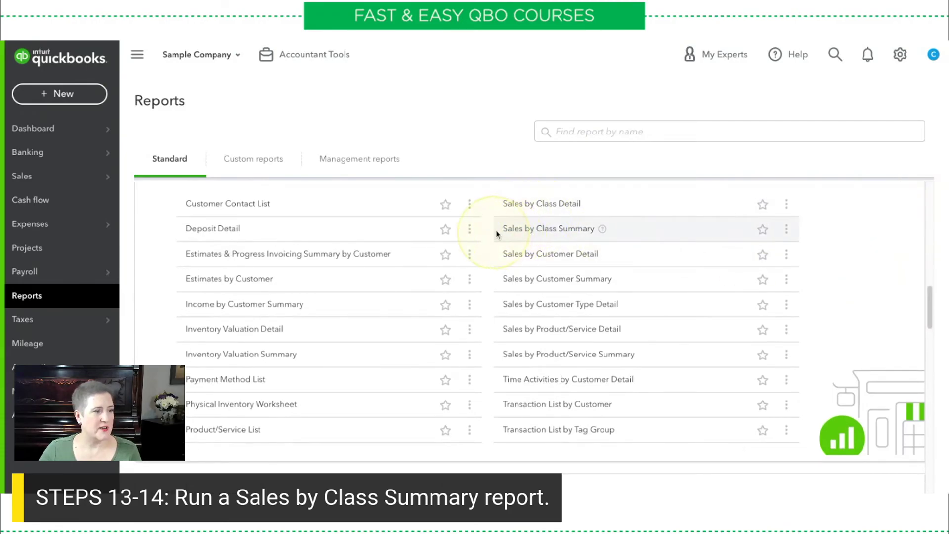
{"action": "left_click", "coordinate": [589, 230]}
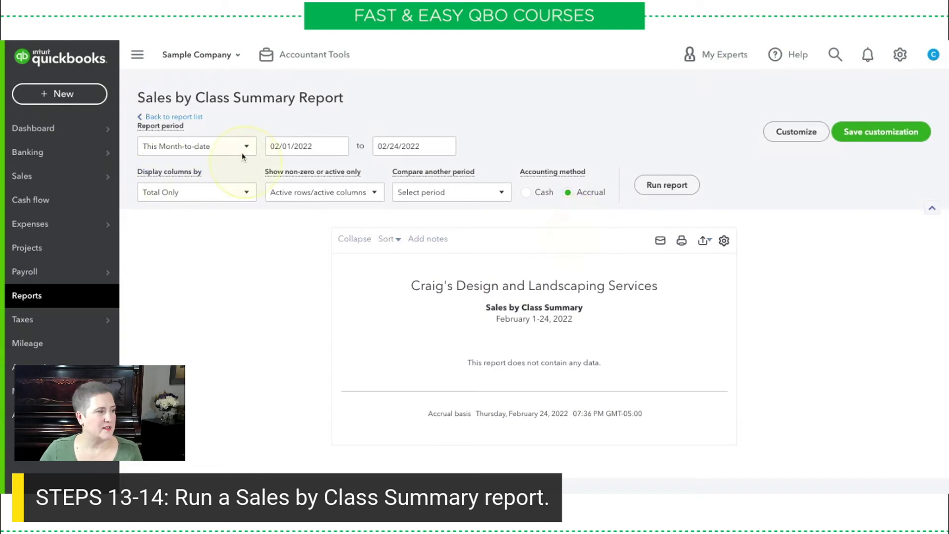
Step: Set the Sales by Class Summary report period to All Dates and run the report
{"action": "left_click", "coordinate": [201, 146]}
{"action": "left_click", "coordinate": [196, 164]}
{"action": "left_click", "coordinate": [665, 184]}
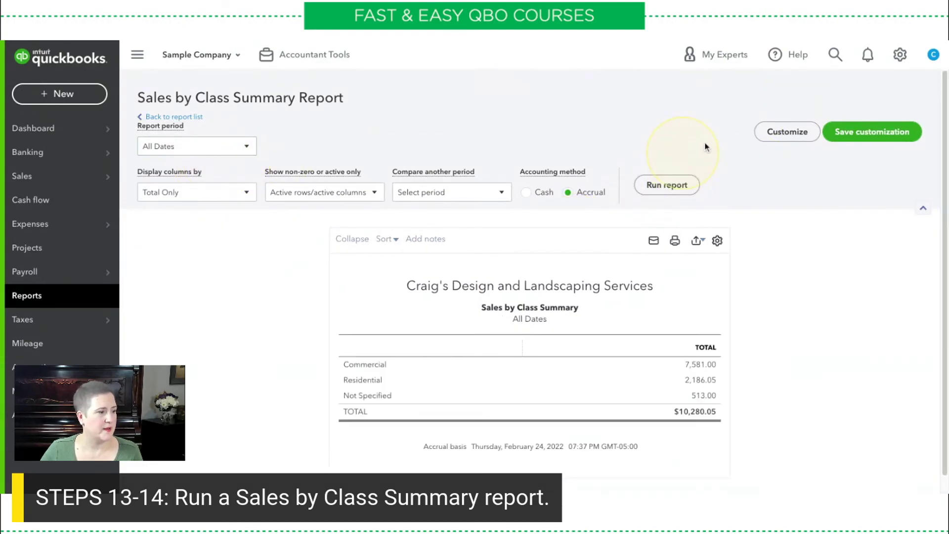
{"action": "scroll", "coordinate": [910, 247], "scroll_direction": "down", "scroll_amount": 1}
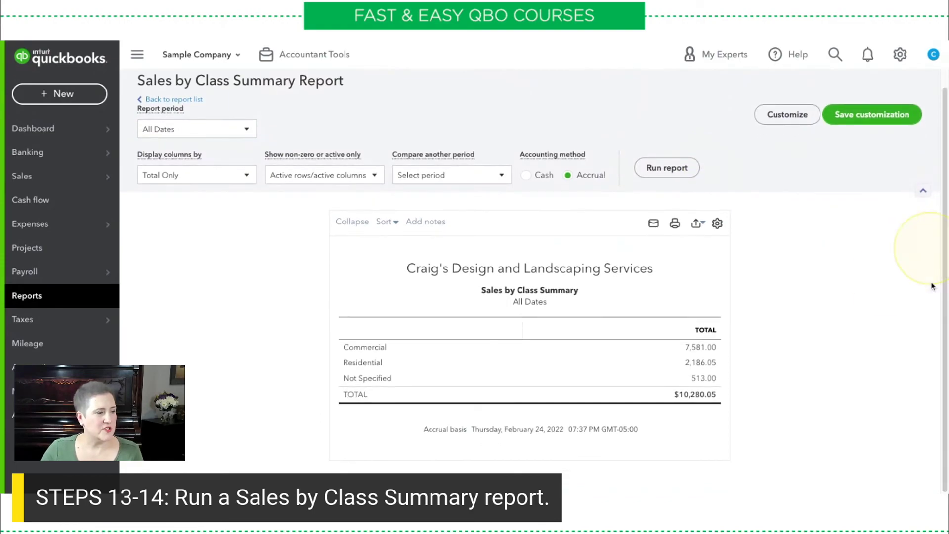